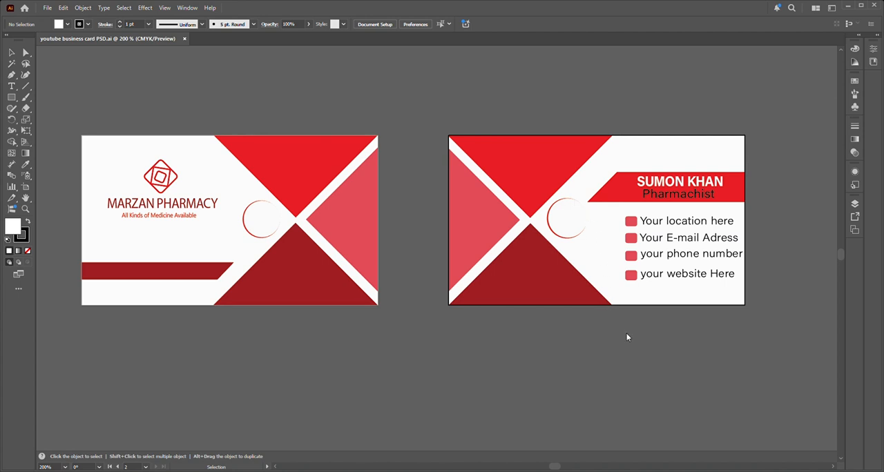
Step: Create a 3.5 × 2 in rectangle in the blank two-artboard document
{"action": "left_click", "coordinate": [634, 387]}
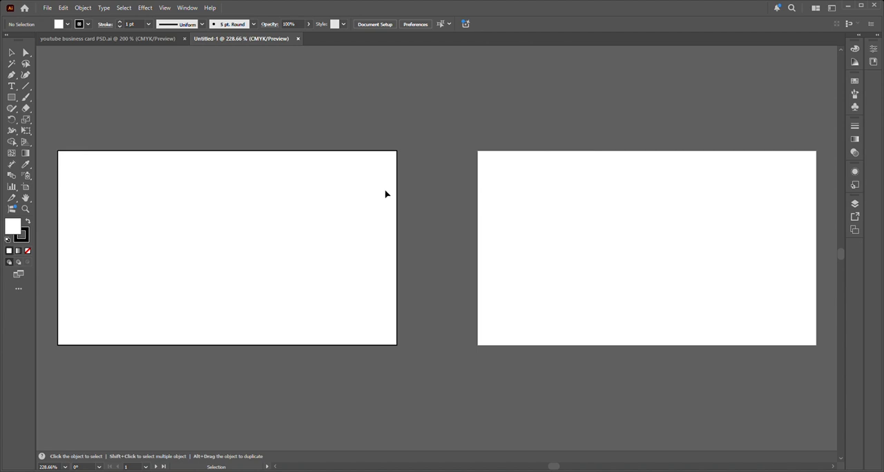
{"action": "scroll", "coordinate": [385, 192], "scroll_direction": "down", "scroll_amount": 1}
{"action": "left_click", "coordinate": [11, 97]}
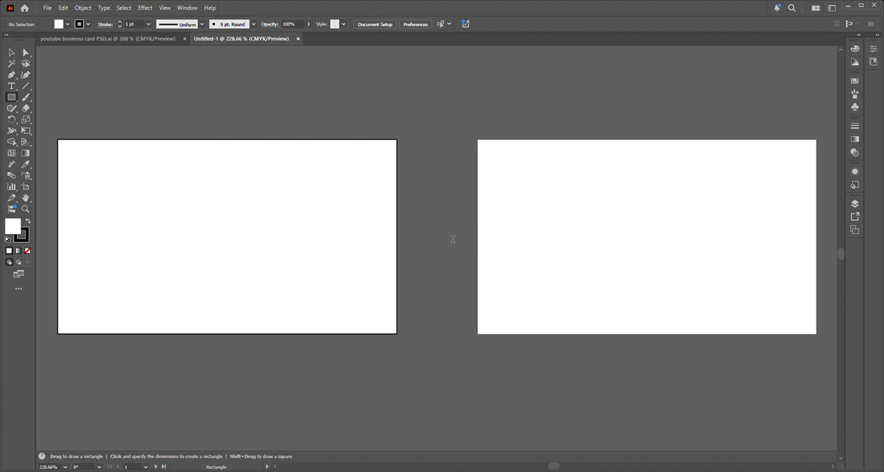
{"action": "left_click", "coordinate": [423, 259]}
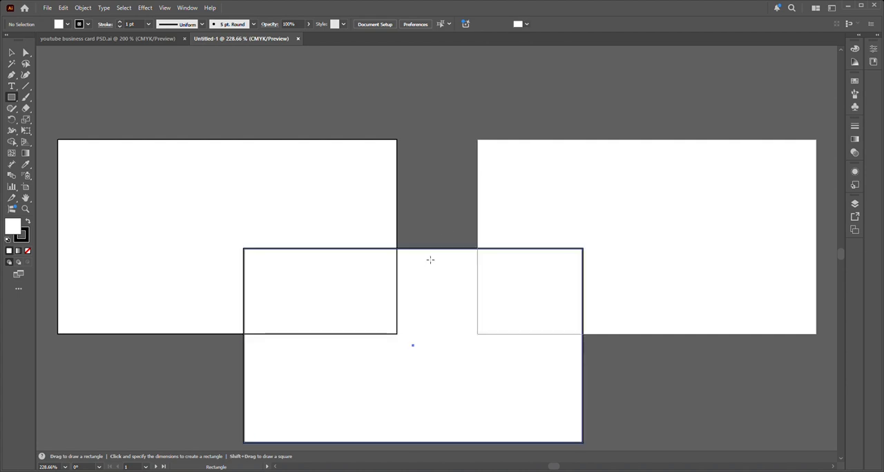
Step: Remove the rectangle's stroke and align it to the first artboard, flush left and vertically centred
{"action": "left_click", "coordinate": [26, 239]}
{"action": "left_click", "coordinate": [28, 251]}
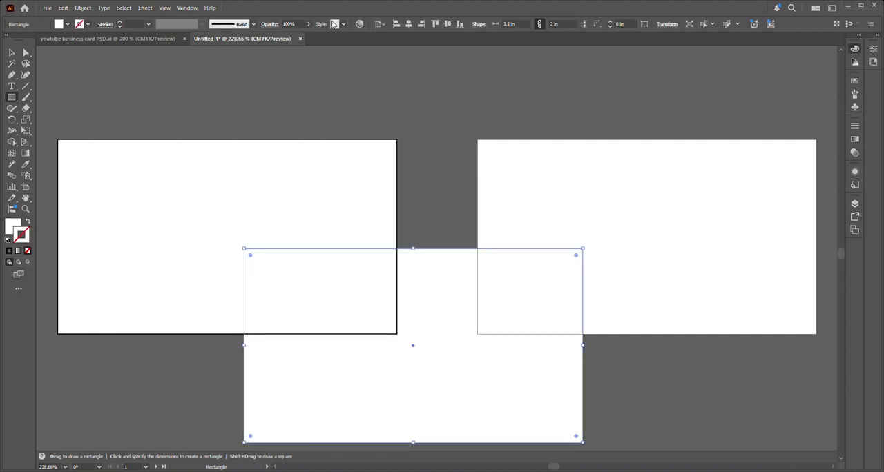
{"action": "left_click", "coordinate": [399, 25]}
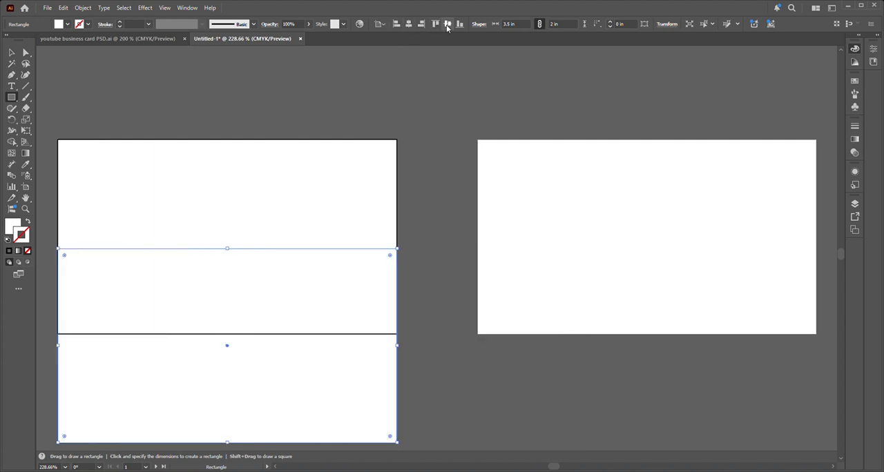
{"action": "left_click", "coordinate": [447, 24]}
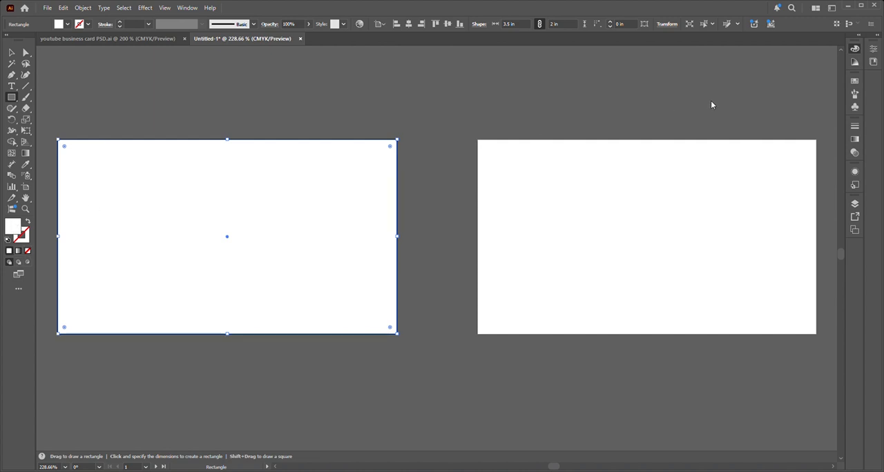
Step: Try a red fill on the background rectangle and compare it with the finished business card document
{"action": "left_click", "coordinate": [696, 149]}
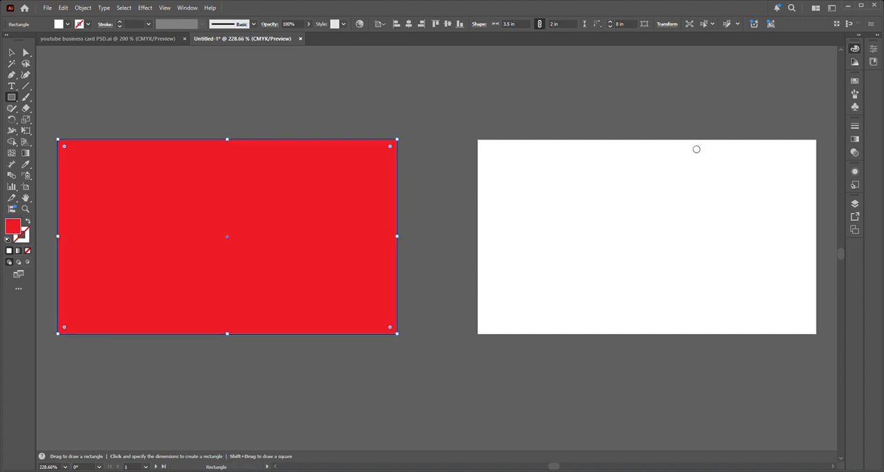
{"action": "left_click", "coordinate": [590, 155]}
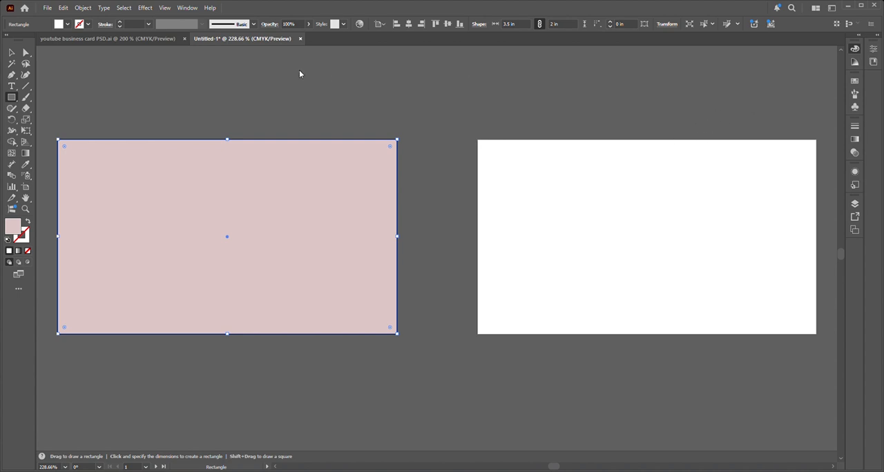
{"action": "left_click", "coordinate": [692, 152]}
{"action": "left_click", "coordinate": [793, 150]}
{"action": "left_click", "coordinate": [159, 39]}
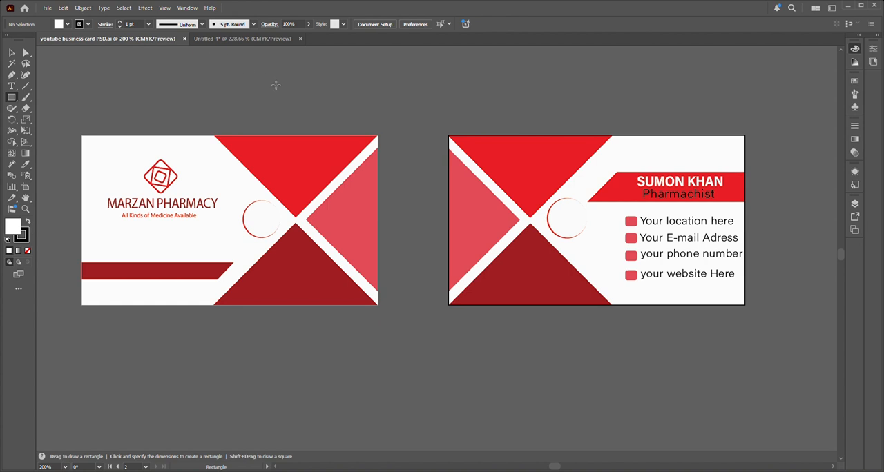
{"action": "left_click", "coordinate": [243, 43]}
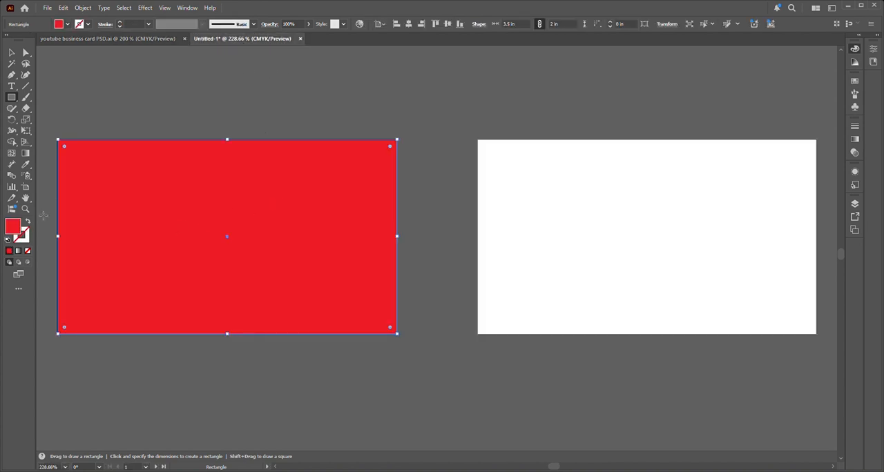
Step: Fill the background rectangle with a very light off-white grey and deselect it
{"action": "double_click", "coordinate": [15, 229]}
{"action": "left_click", "coordinate": [588, 148]}
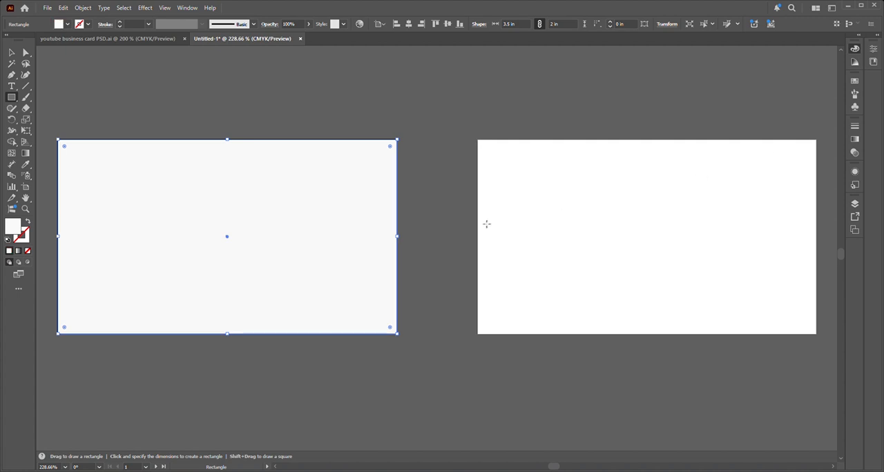
{"action": "left_click", "coordinate": [11, 52]}
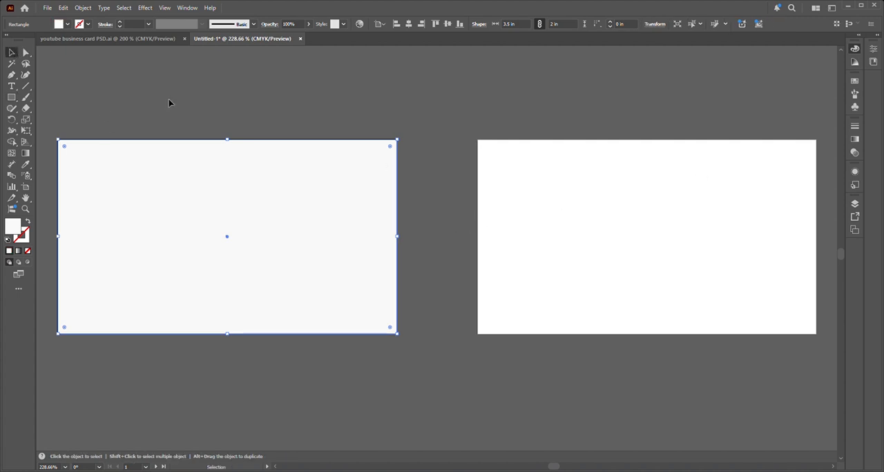
{"action": "left_click", "coordinate": [168, 99]}
{"action": "left_click", "coordinate": [311, 253]}
{"action": "left_click_drag", "start_coordinate": [349, 236], "coordinate": [545, 223]}
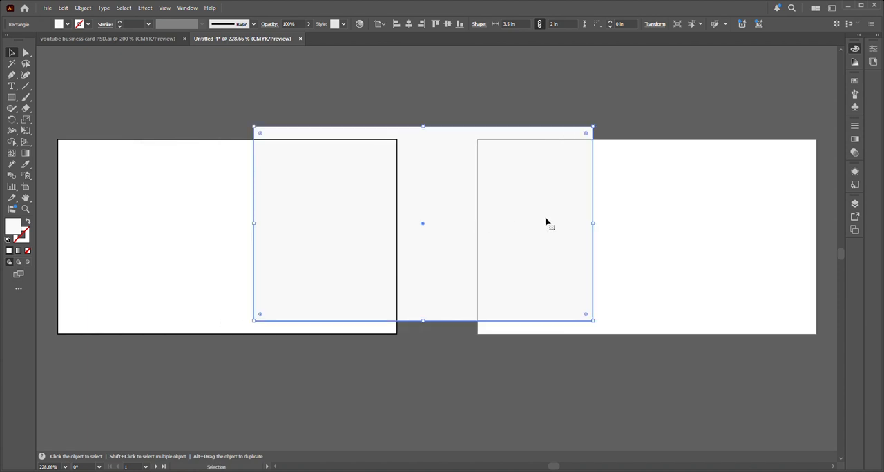
{"action": "key", "text": "ctrl+z"}
{"action": "left_click", "coordinate": [413, 181]}
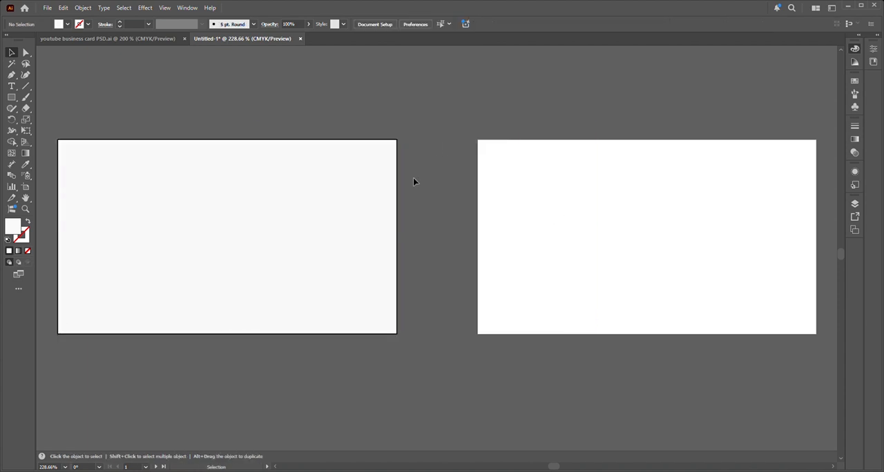
Step: Create a 2 × 2 in square and fill it with bright red
{"action": "left_click", "coordinate": [10, 98]}
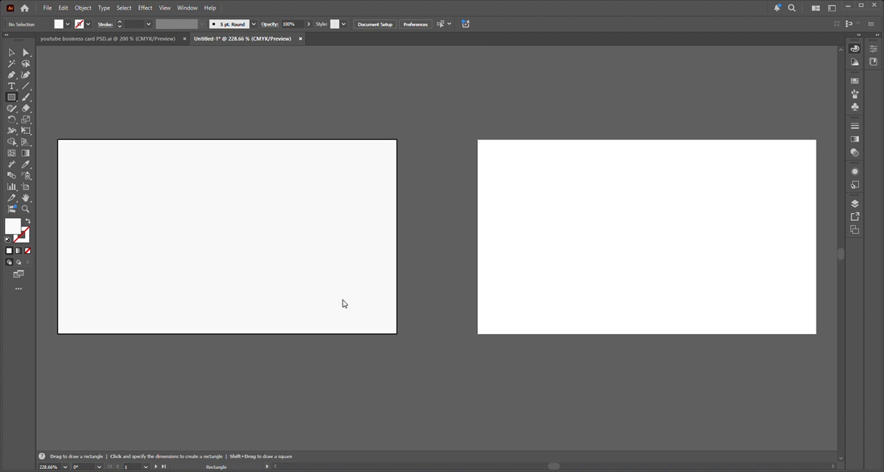
{"action": "left_click", "coordinate": [419, 258]}
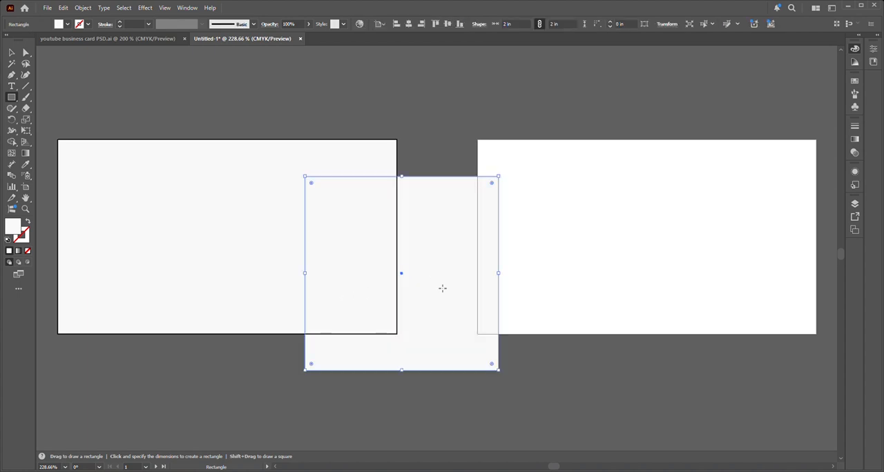
{"action": "double_click", "coordinate": [14, 225]}
{"action": "left_click", "coordinate": [696, 149]}
{"action": "key", "text": "Return"}
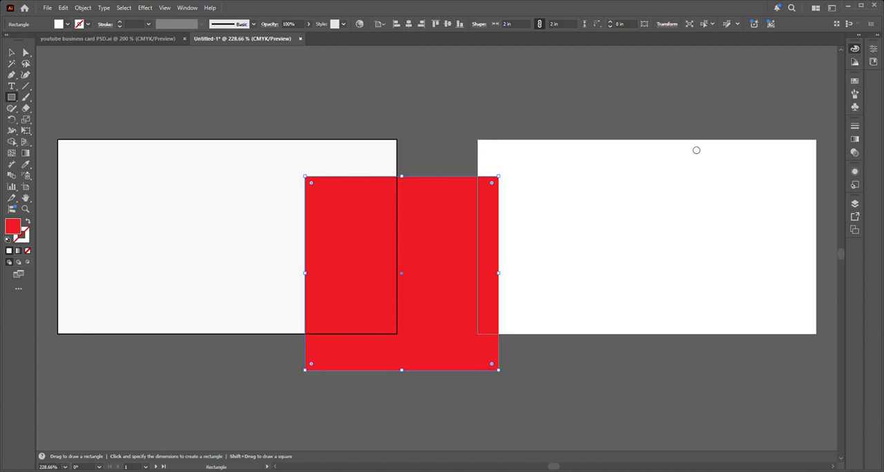
{"action": "left_click", "coordinate": [800, 149]}
Step: Rotate the red square 45° into a diamond and arrange it with two copies around the first card's right half, leaving narrow diagonal gaps
{"action": "left_click_drag", "start_coordinate": [507, 319], "coordinate": [499, 290]}
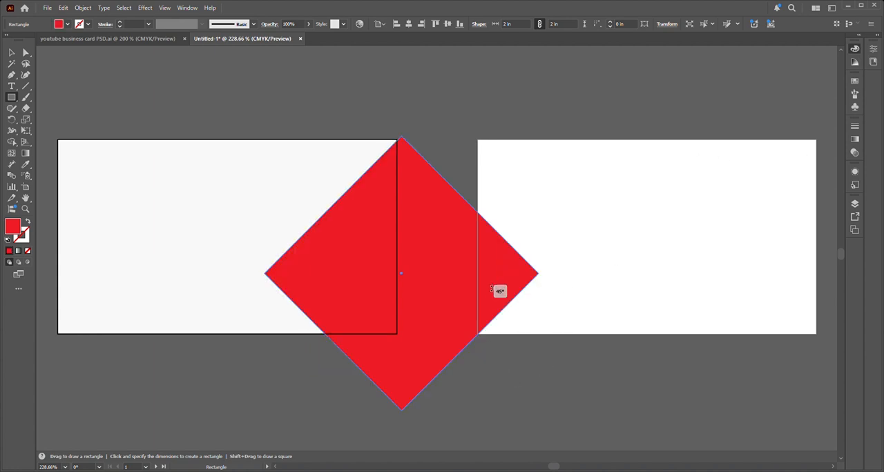
{"action": "left_click", "coordinate": [11, 52]}
{"action": "left_click_drag", "start_coordinate": [447, 262], "coordinate": [309, 411]}
{"action": "left_click_drag", "start_coordinate": [434, 268], "coordinate": [429, 276]}
{"action": "left_click_drag", "start_coordinate": [355, 331], "coordinate": [351, 327]}
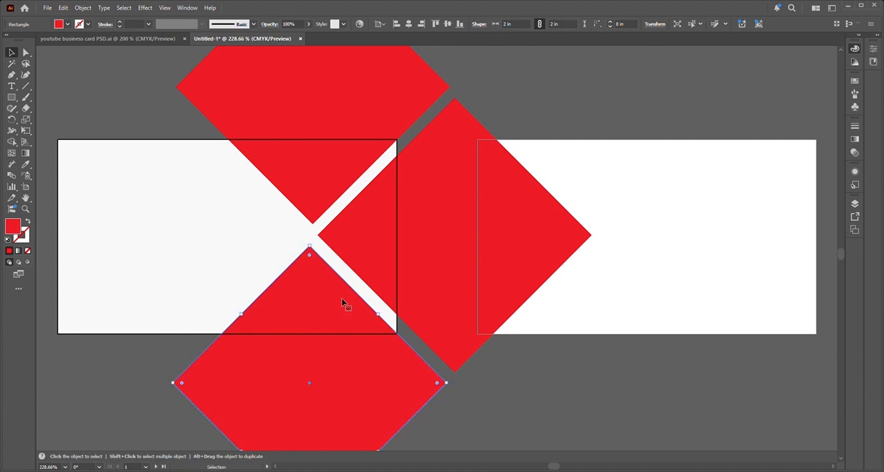
Step: Align the upper and lower diamonds to each other by their horizontal centres
{"action": "left_click", "coordinate": [329, 157], "text": "shift"}
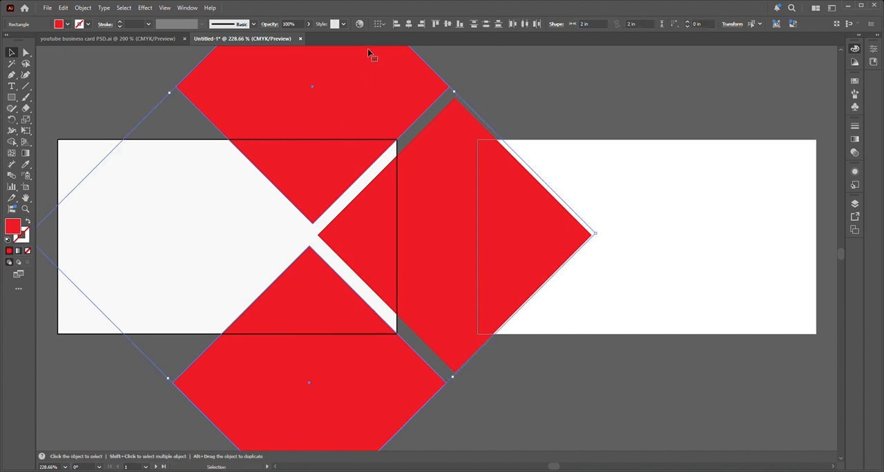
{"action": "left_click", "coordinate": [533, 95]}
{"action": "left_click", "coordinate": [294, 166]}
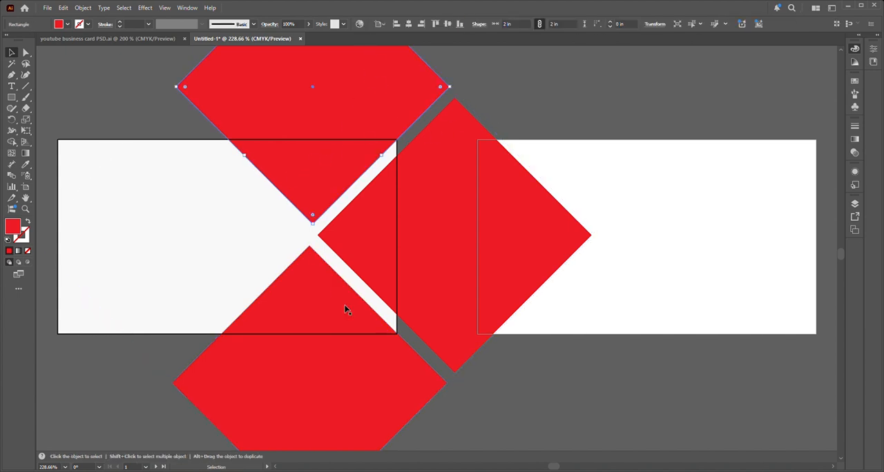
{"action": "left_click", "coordinate": [322, 368], "text": "shift"}
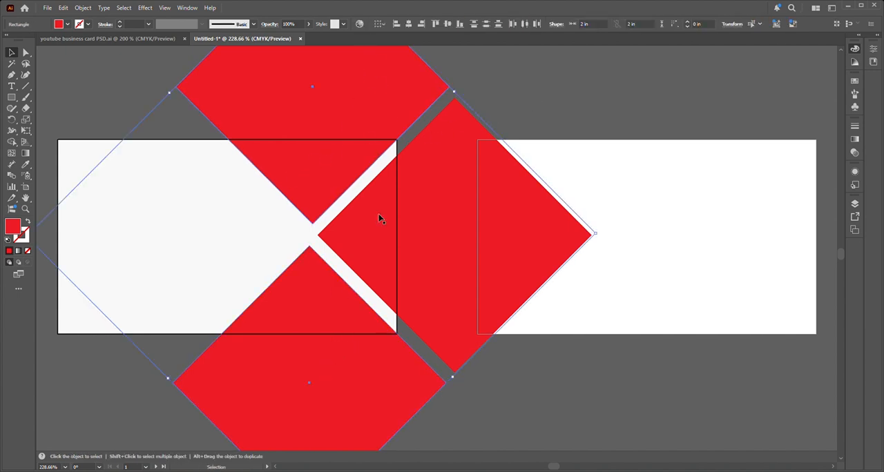
{"action": "left_click", "coordinate": [409, 25]}
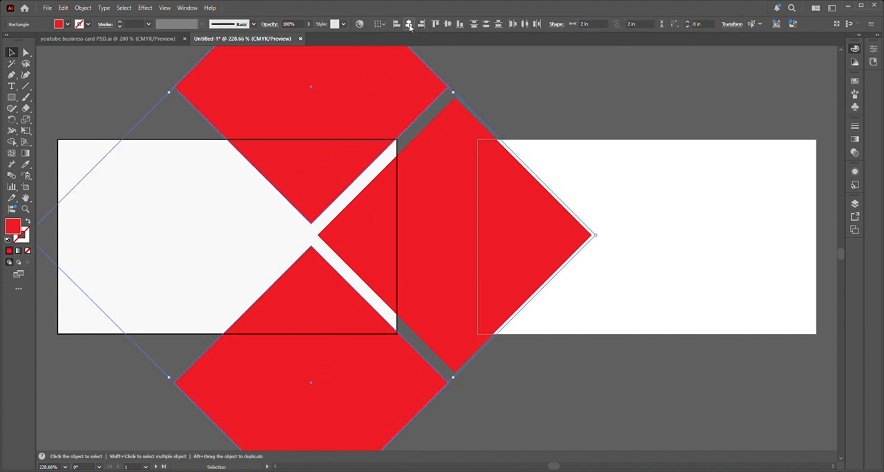
{"action": "left_click", "coordinate": [494, 93]}
Step: Nudge the lower diamond slightly left and the upper diamond slightly right
{"action": "left_click", "coordinate": [386, 380]}
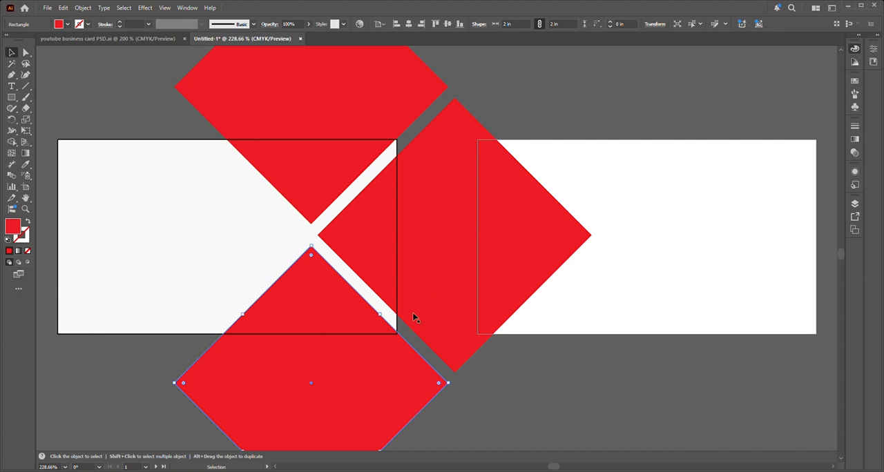
{"action": "scroll", "coordinate": [414, 325], "scroll_direction": "down", "scroll_amount": 1}
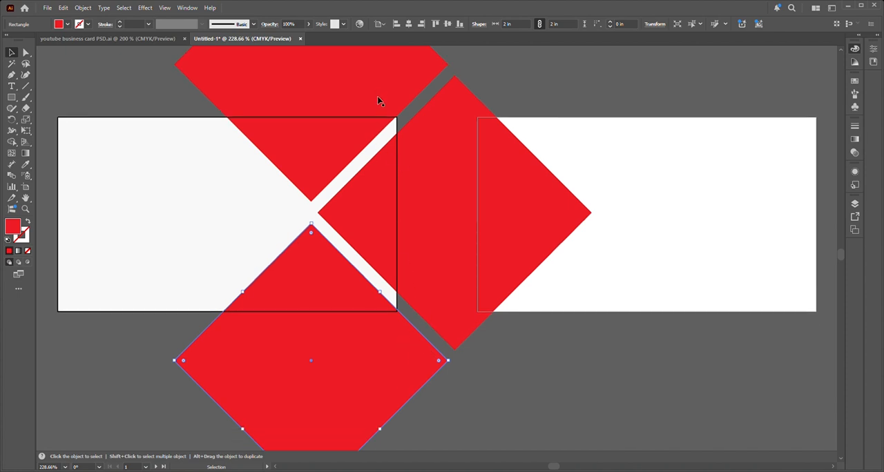
{"action": "key", "text": "Left"}
{"action": "key", "text": "Left"}
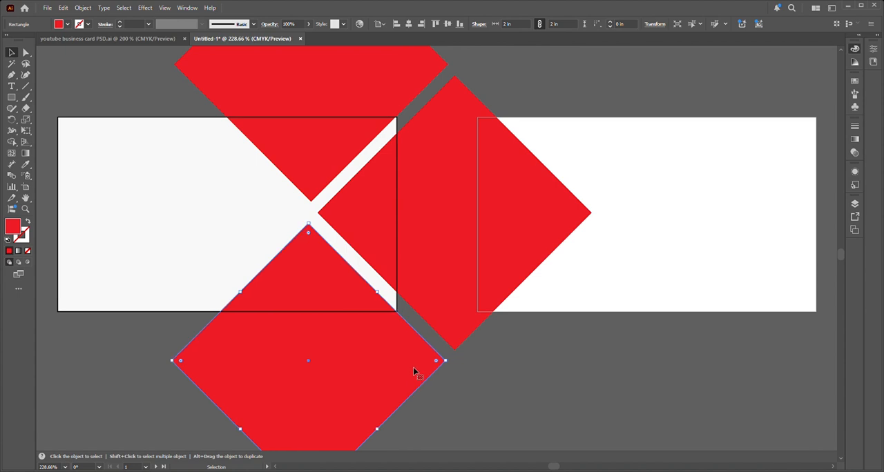
{"action": "left_click", "coordinate": [119, 354]}
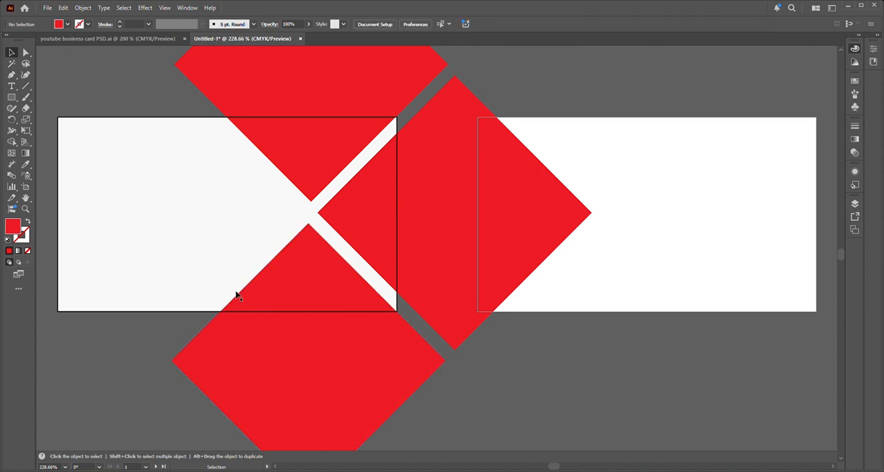
{"action": "left_click", "coordinate": [386, 89]}
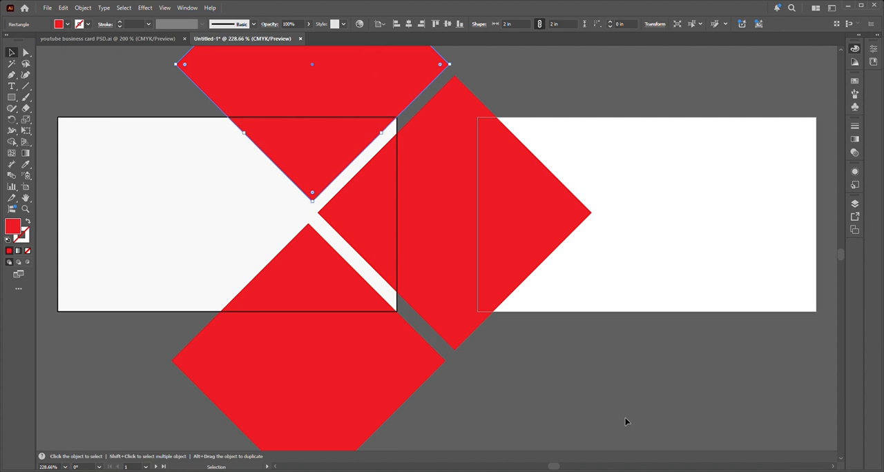
{"action": "left_click", "coordinate": [587, 376]}
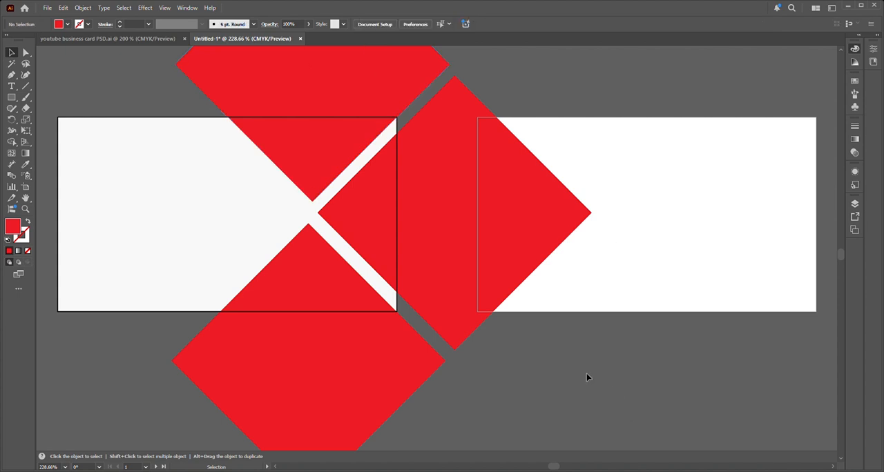
Step: Realign the nudged upper and lower diamonds on a common vertical axis and deselect them
{"action": "left_click", "coordinate": [318, 257]}
{"action": "left_click", "coordinate": [317, 166], "text": "shift"}
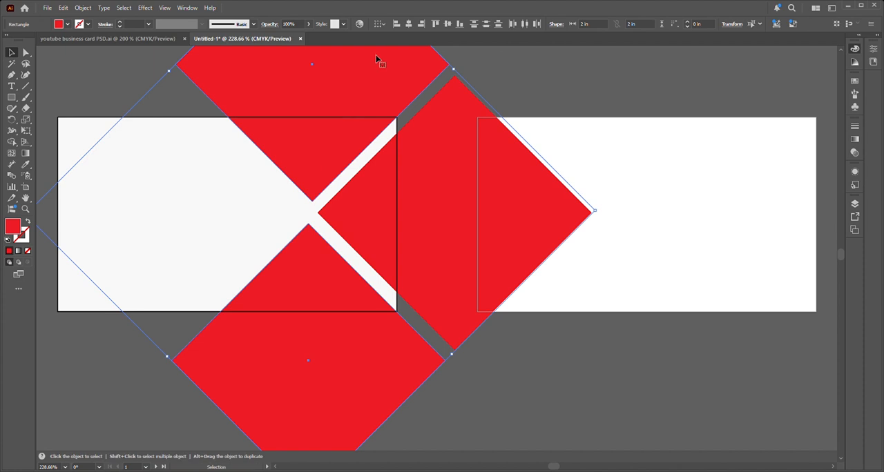
{"action": "left_click", "coordinate": [409, 23]}
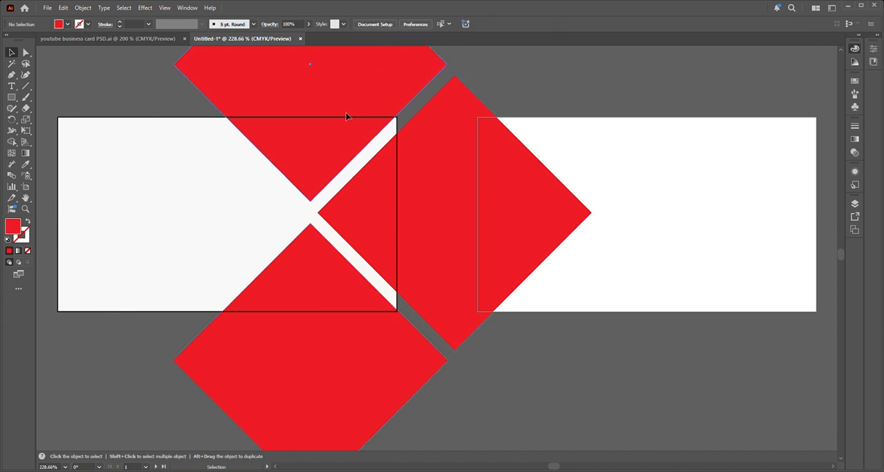
{"action": "left_click", "coordinate": [338, 360], "text": "shift"}
{"action": "left_click", "coordinate": [338, 360], "text": "shift"}
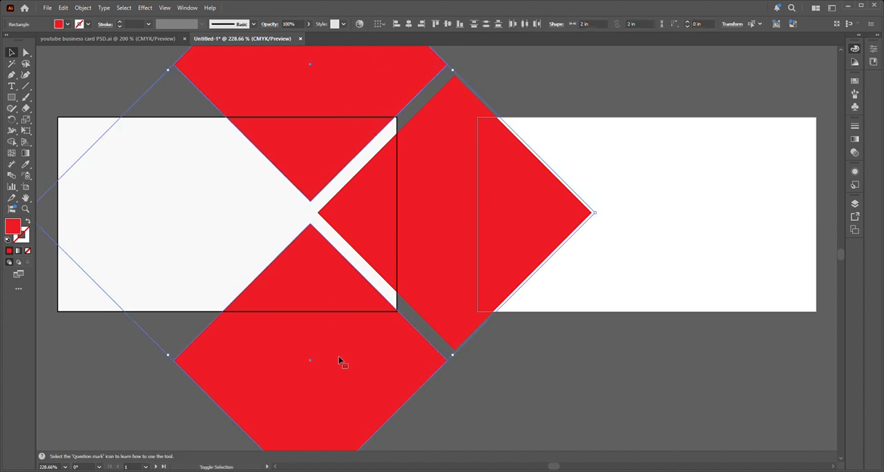
{"action": "left_click", "coordinate": [586, 364]}
Step: Fine-tune the diagonal gaps by shifting the upper and lower diamonds slightly down and the right diamond slightly left
{"action": "left_click_drag", "start_coordinate": [421, 363], "coordinate": [421, 364]}
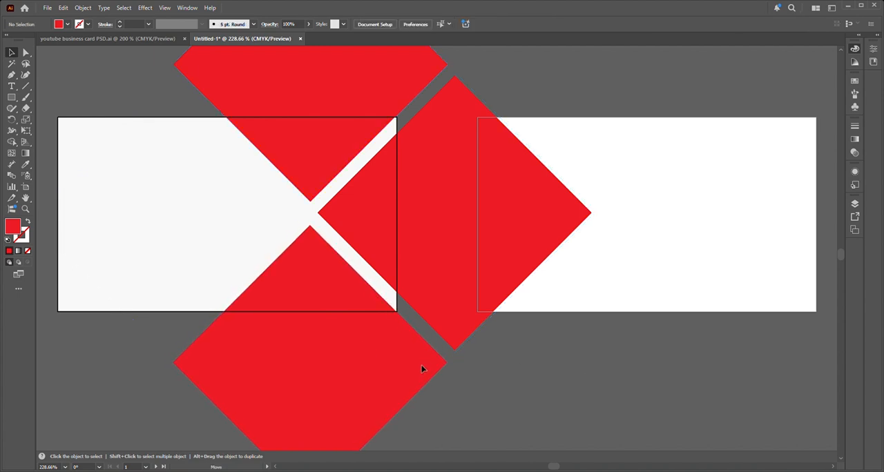
{"action": "left_click_drag", "start_coordinate": [421, 366], "coordinate": [422, 366]}
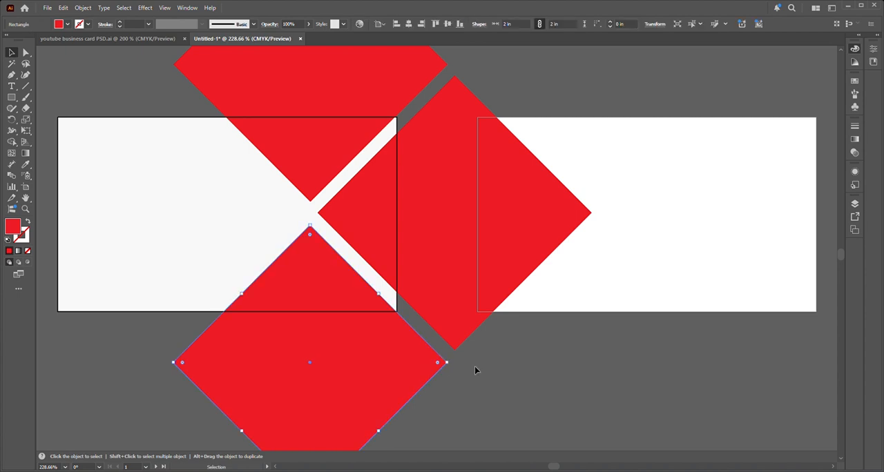
{"action": "left_click_drag", "start_coordinate": [313, 145], "coordinate": [313, 148]}
{"action": "left_click", "coordinate": [471, 362]}
{"action": "left_click_drag", "start_coordinate": [386, 228], "coordinate": [383, 229]}
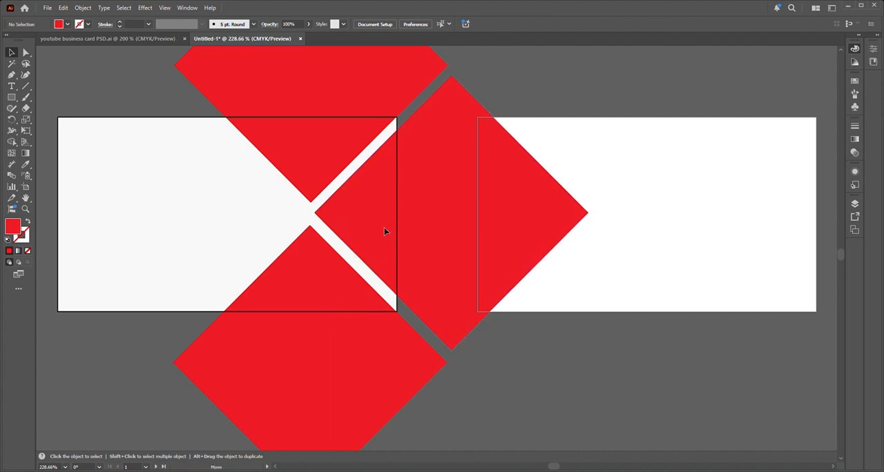
Step: Nudge the right diamond slightly down and deselect it
{"action": "left_click_drag", "start_coordinate": [384, 227], "coordinate": [384, 227]}
{"action": "left_click", "coordinate": [536, 334]}
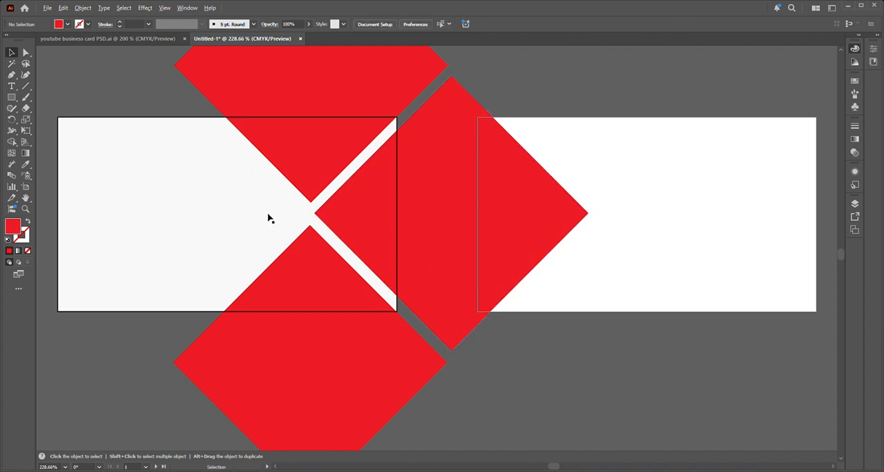
Step: Draw three straight cutting lines across the diamonds along the front artboard's top, right and bottom edges with the Line Segment tool
{"action": "scroll", "coordinate": [268, 217], "scroll_direction": "up", "scroll_amount": 1}
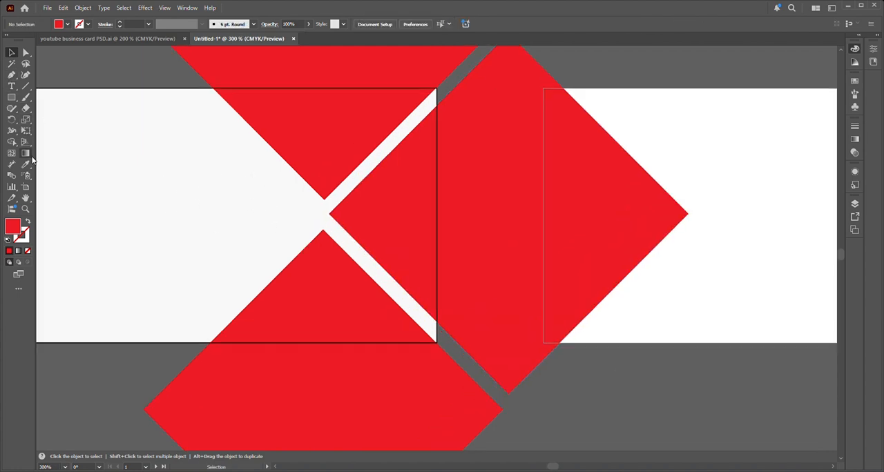
{"action": "left_click", "coordinate": [12, 98]}
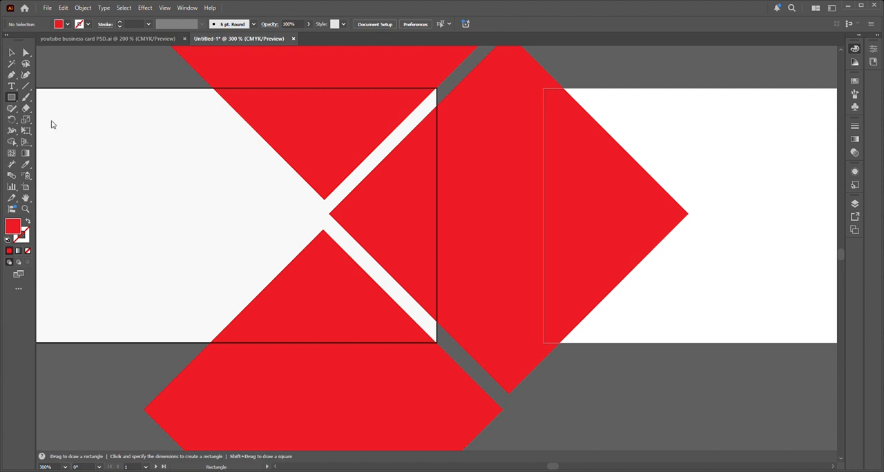
{"action": "left_click", "coordinate": [25, 85]}
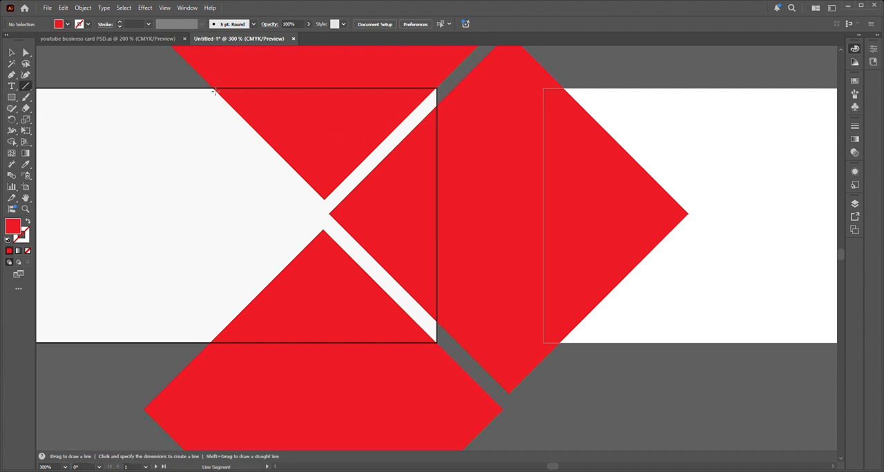
{"action": "left_click_drag", "start_coordinate": [214, 88], "coordinate": [459, 87]}
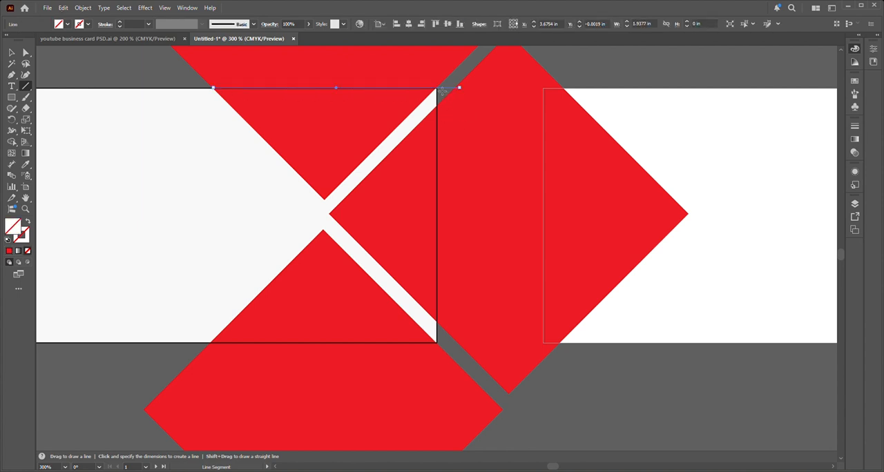
{"action": "left_click_drag", "start_coordinate": [437, 89], "coordinate": [459, 382]}
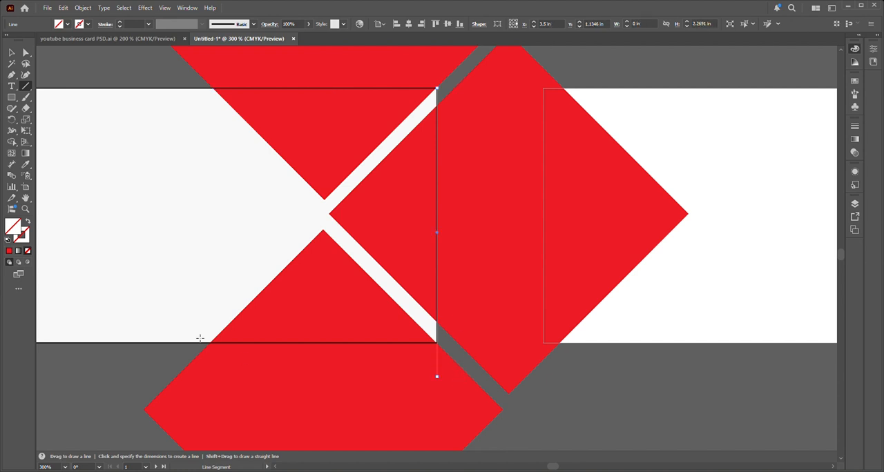
{"action": "left_click_drag", "start_coordinate": [190, 342], "coordinate": [476, 341]}
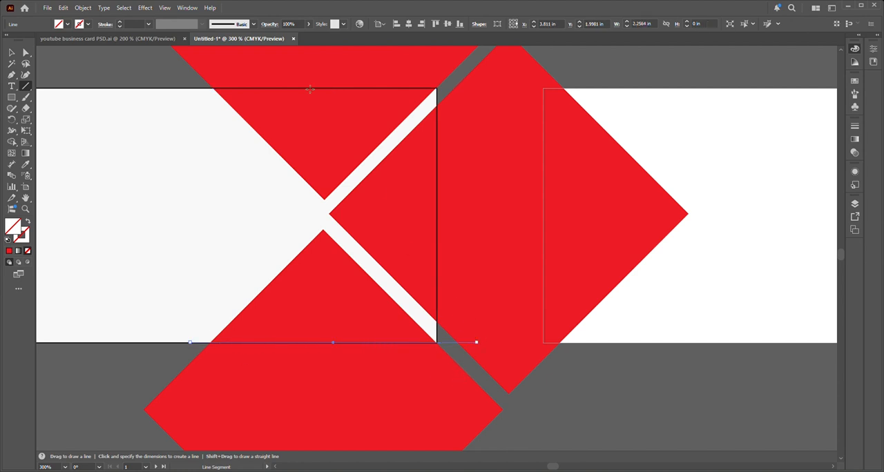
Step: Select all the front artwork and remove the upper and right diamonds' parts outside the artboard with the Shape Builder tool
{"action": "left_click", "coordinate": [12, 52]}
{"action": "left_click_drag", "start_coordinate": [171, 71], "coordinate": [534, 410]}
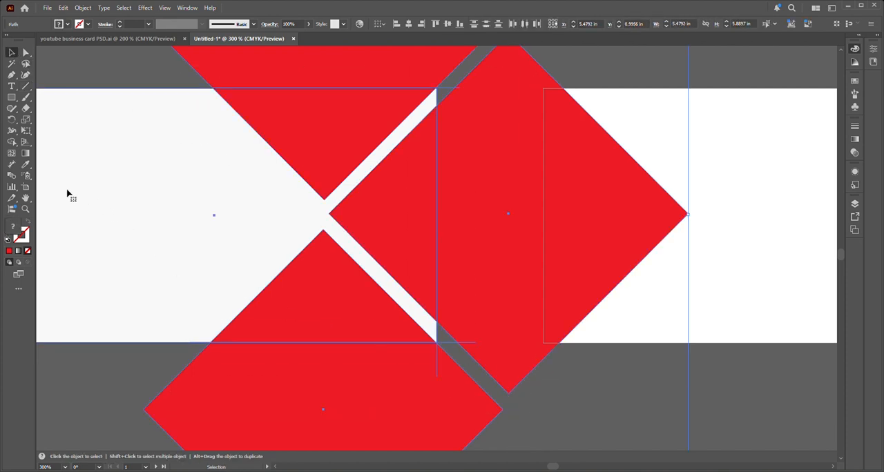
{"action": "left_click", "coordinate": [12, 142]}
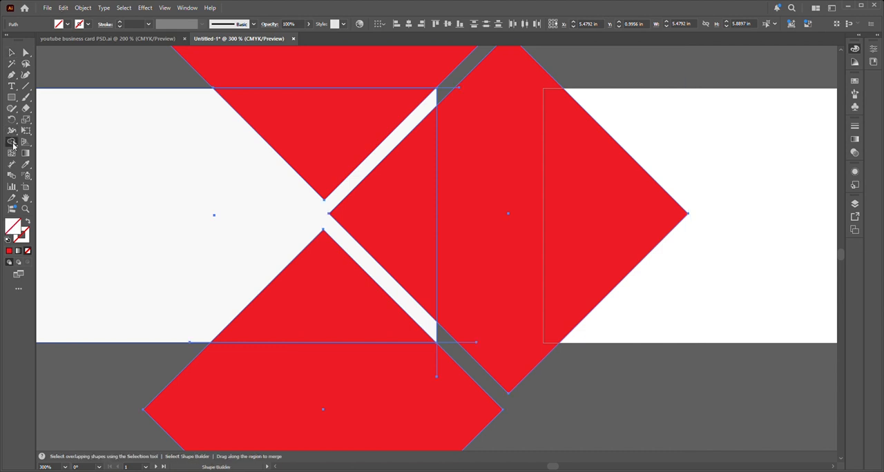
{"action": "left_click", "coordinate": [352, 78], "text": "alt"}
{"action": "scroll", "coordinate": [483, 53], "scroll_direction": "up", "scroll_amount": 3}
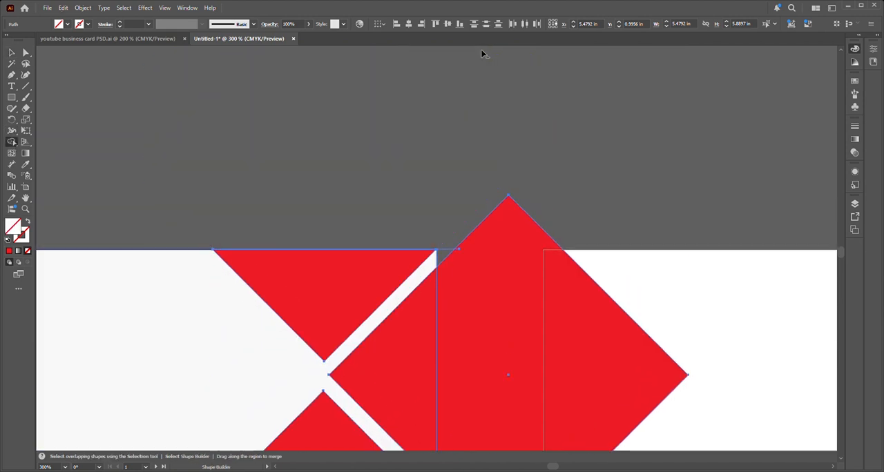
{"action": "left_click", "coordinate": [485, 288], "text": "alt"}
Step: Remove the part of the lower diamond that extends below the front artboard with the Shape Builder tool
{"action": "scroll", "coordinate": [484, 225], "scroll_direction": "down", "scroll_amount": 2}
{"action": "scroll", "coordinate": [484, 224], "scroll_direction": "down", "scroll_amount": 3}
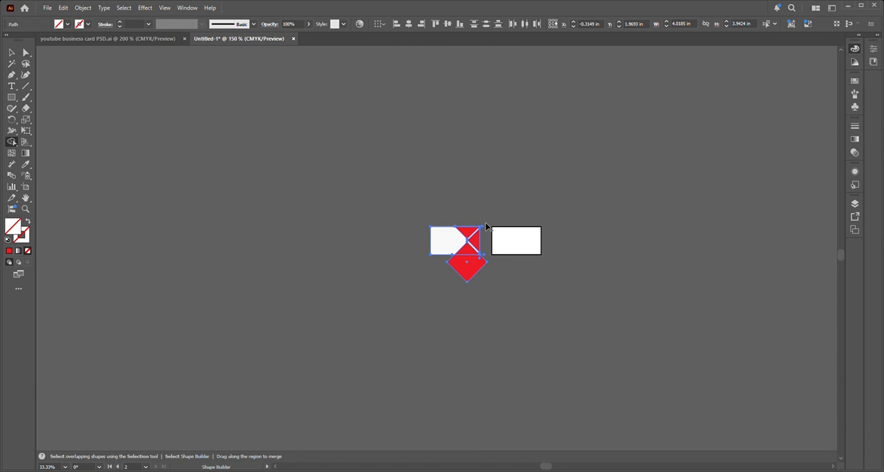
{"action": "scroll", "coordinate": [484, 222], "scroll_direction": "up", "scroll_amount": 4}
{"action": "left_click", "coordinate": [464, 410], "text": "alt"}
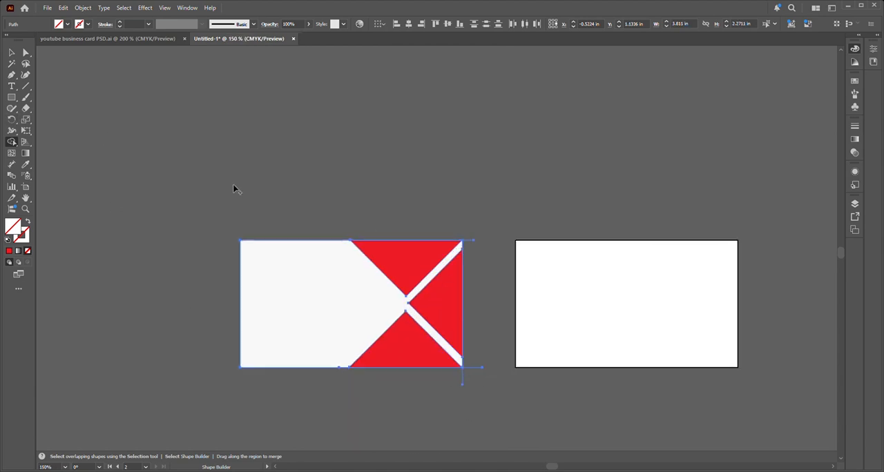
{"action": "scroll", "coordinate": [240, 188], "scroll_direction": "up", "scroll_amount": 3}
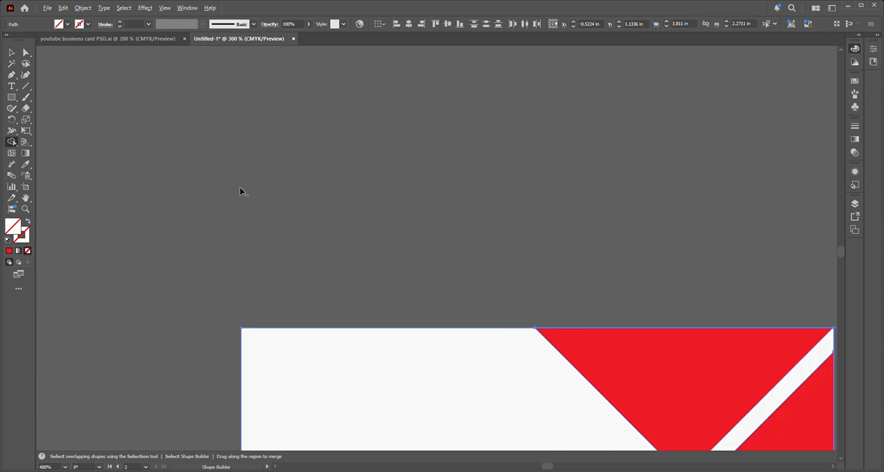
{"action": "left_click_drag", "start_coordinate": [479, 340], "coordinate": [243, 92]}
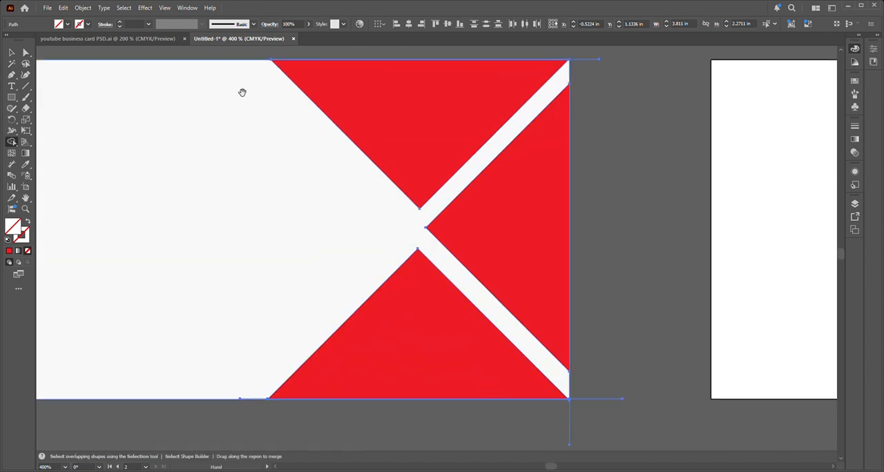
Step: Delete the leftover cutting lines along the front card's right, top and bottom edges
{"action": "left_click", "coordinate": [12, 53]}
{"action": "left_click", "coordinate": [624, 309]}
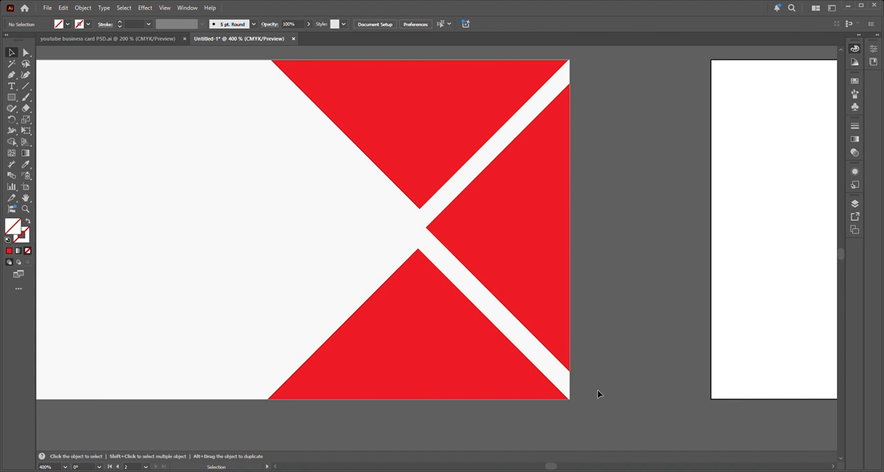
{"action": "left_click", "coordinate": [568, 423]}
{"action": "key", "text": "Delete"}
{"action": "left_click_drag", "start_coordinate": [588, 53], "coordinate": [601, 86]}
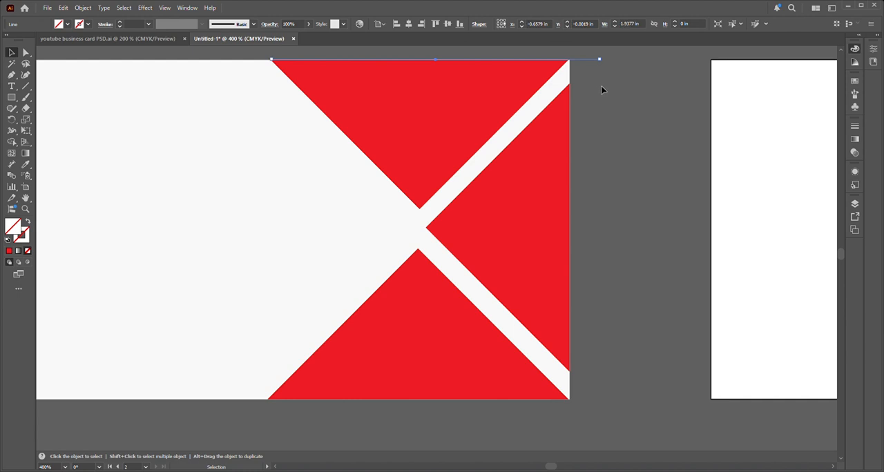
{"action": "key", "text": "Delete"}
{"action": "left_click", "coordinate": [226, 271]}
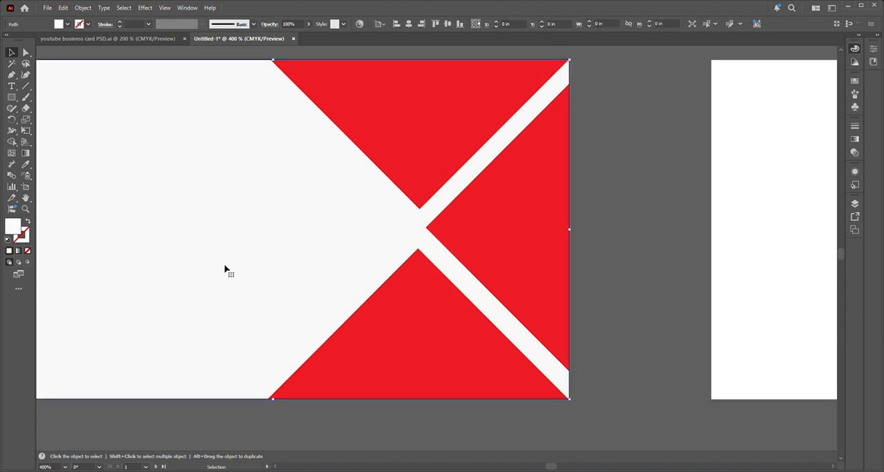
{"action": "key", "text": "a"}
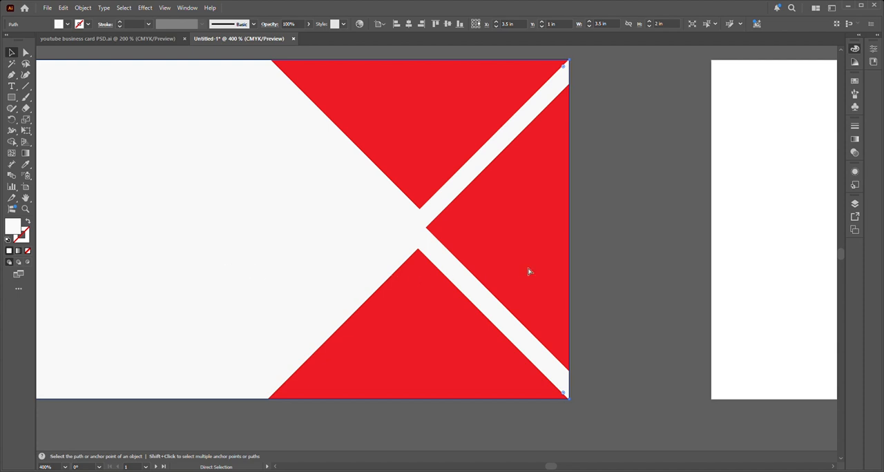
{"action": "left_click", "coordinate": [625, 287]}
{"action": "key", "text": "v"}
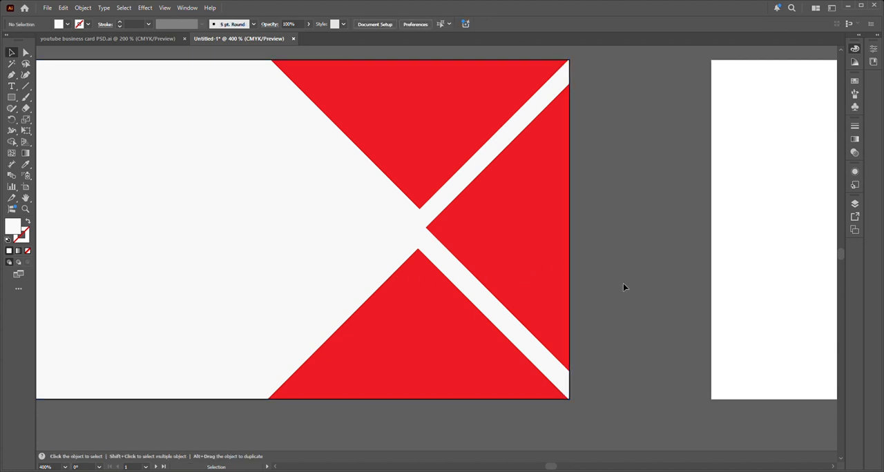
{"action": "left_click_drag", "start_coordinate": [258, 416], "coordinate": [261, 422]}
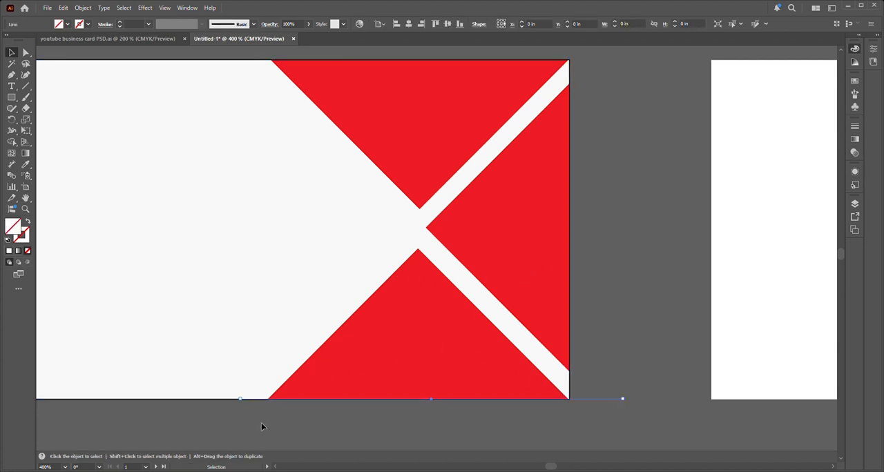
{"action": "left_click", "coordinate": [278, 420]}
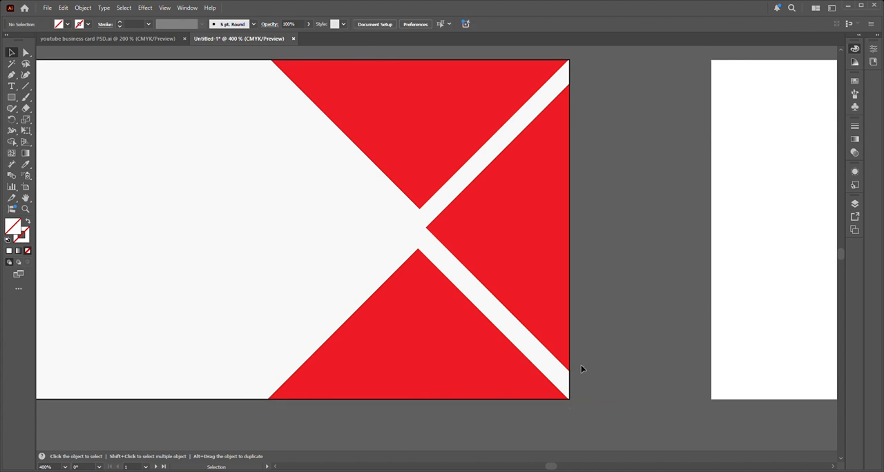
Step: Draw a circle about 0.337 in wide in the white area near the triangles' meeting point and fill it red
{"action": "scroll", "coordinate": [581, 364], "scroll_direction": "down", "scroll_amount": 1}
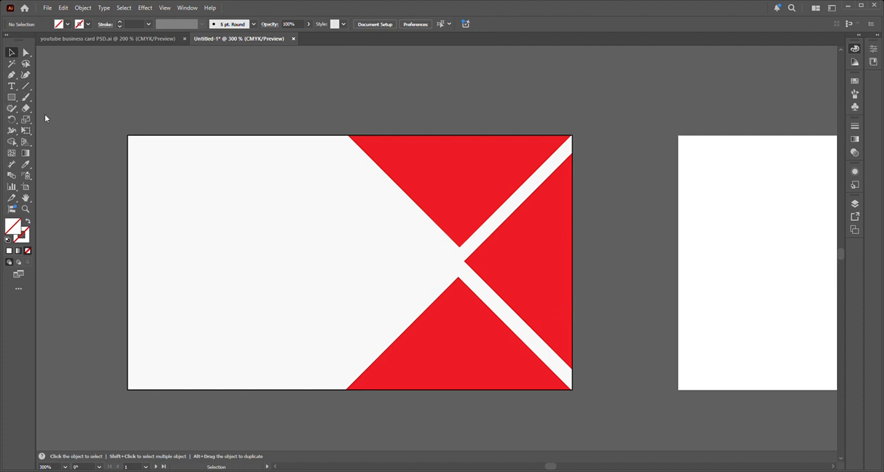
{"action": "key", "text": "l"}
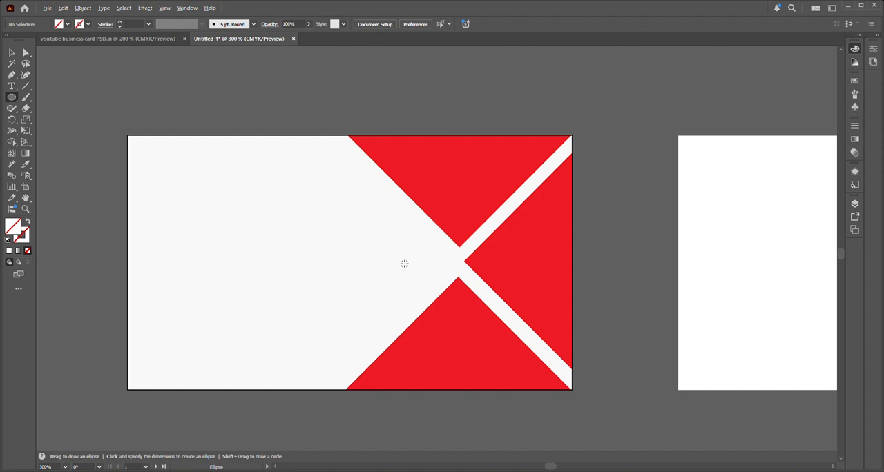
{"action": "left_click_drag", "start_coordinate": [402, 260], "coordinate": [424, 281]}
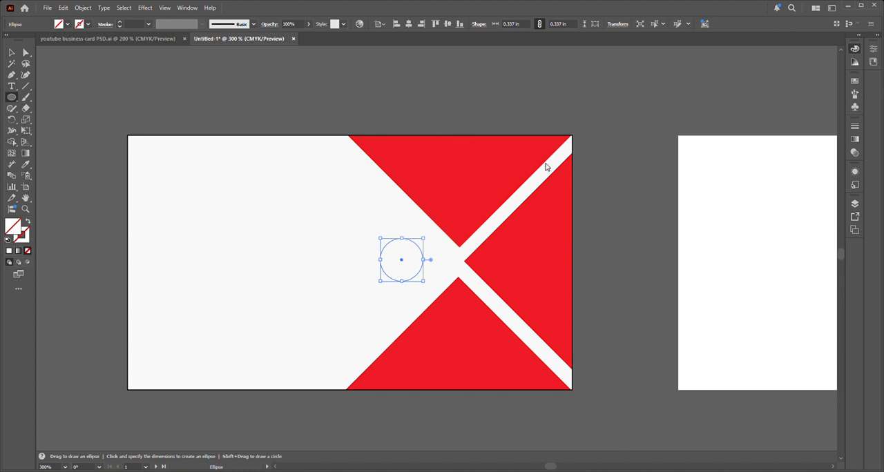
{"action": "left_click", "coordinate": [688, 162]}
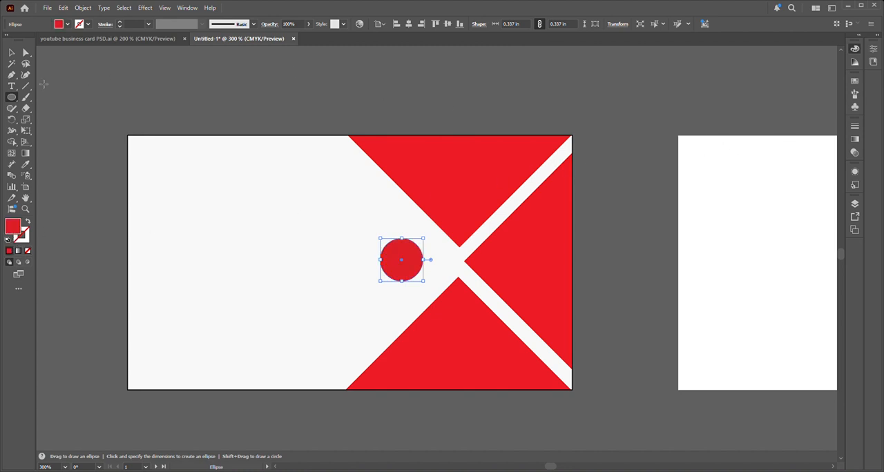
{"action": "left_click", "coordinate": [11, 56]}
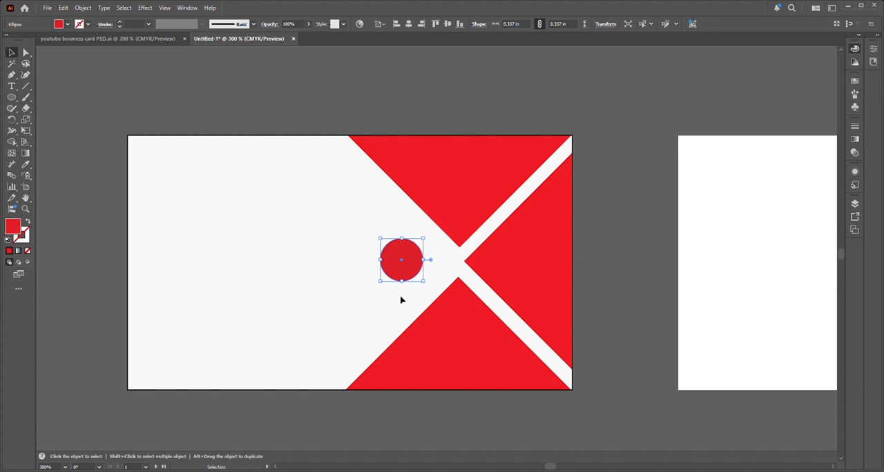
Step: Enlarge the red circle to about 0.41 in and place it just beside the point where the three triangles meet
{"action": "left_click_drag", "start_coordinate": [427, 285], "coordinate": [422, 264]}
{"action": "left_click", "coordinate": [618, 234]}
{"action": "left_click", "coordinate": [439, 273]}
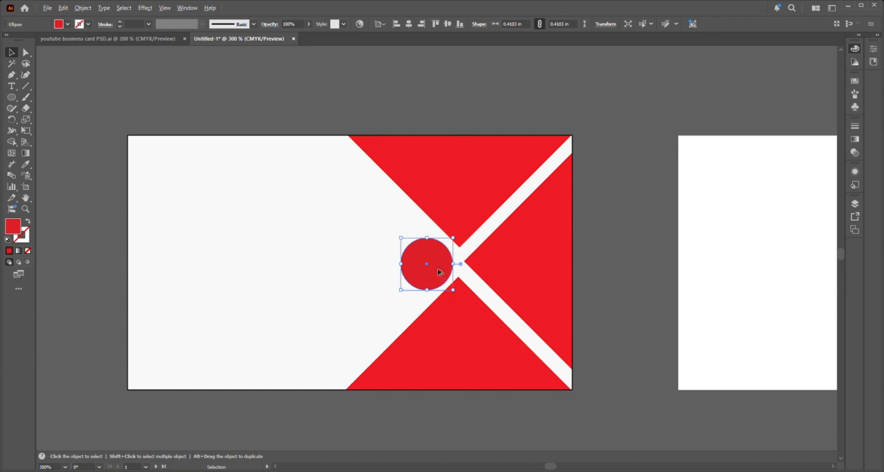
Step: Duplicate the red circle, scale the copy to about 0.381 in and place it over the original
{"action": "left_click", "coordinate": [437, 271], "text": "shift"}
{"action": "left_click_drag", "start_coordinate": [426, 270], "coordinate": [361, 290]}
{"action": "left_click_drag", "start_coordinate": [338, 262], "coordinate": [434, 267]}
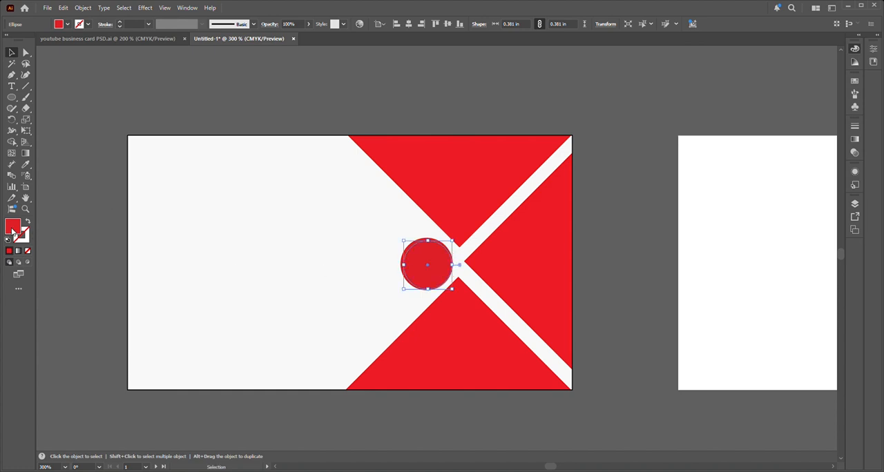
Step: Fill the smaller circle light grey and shift it slightly within the red circle
{"action": "key", "text": "shift+x"}
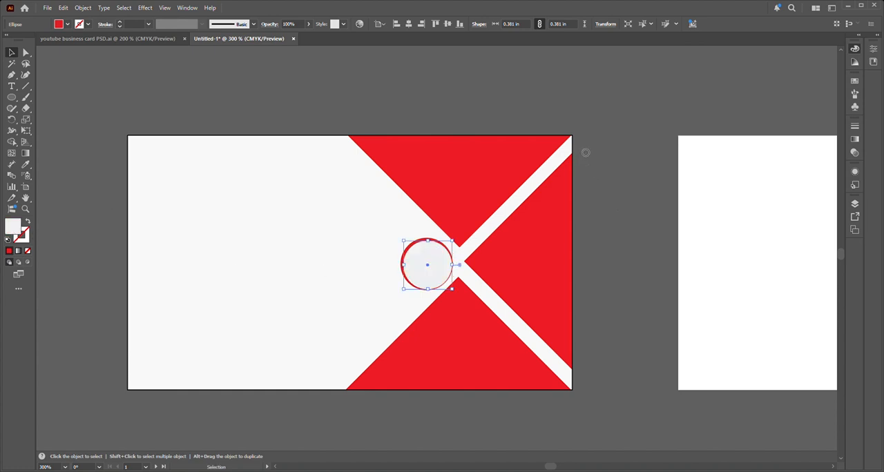
{"action": "left_click", "coordinate": [632, 245]}
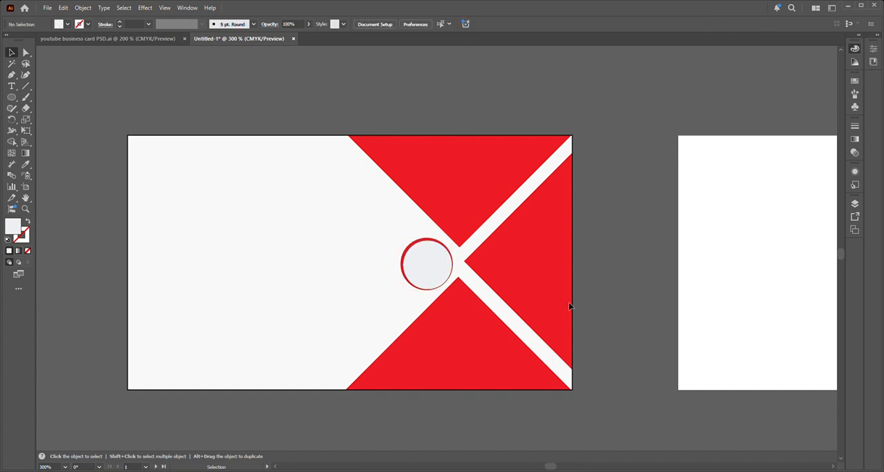
{"action": "left_click", "coordinate": [441, 281]}
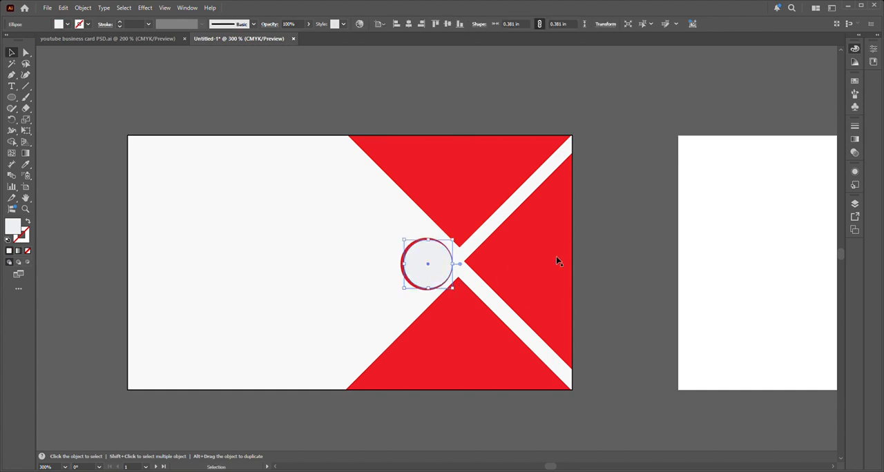
{"action": "left_click", "coordinate": [614, 253]}
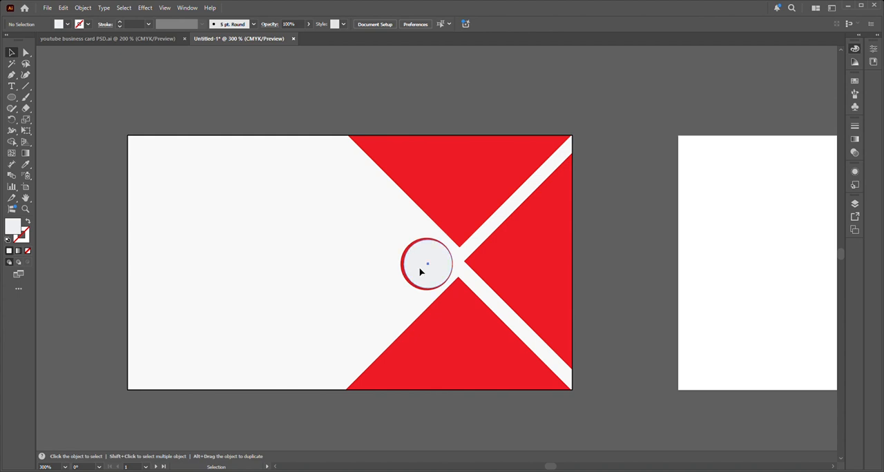
Step: Scale the light grey circle up to about 0.388 in, shifted towards the triangles' meeting point
{"action": "left_click_drag", "start_coordinate": [421, 271], "coordinate": [421, 271]}
{"action": "key", "text": "alt"}
{"action": "left_click_drag", "start_coordinate": [408, 242], "coordinate": [437, 256]}
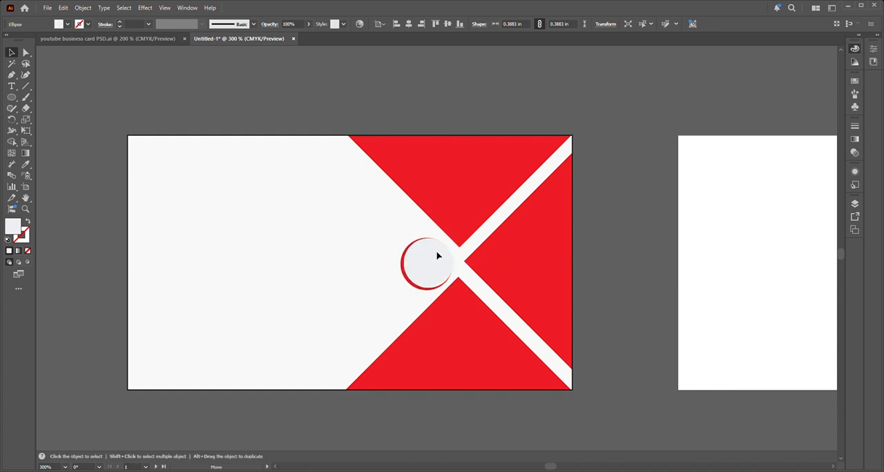
Step: Nudge the light grey circle into place so a red crescent remains along the left side of the red circle
{"action": "key", "text": "Down"}
{"action": "key", "text": "Right"}
{"action": "key", "text": "Left"}
{"action": "key", "text": "Left"}
{"action": "left_click", "coordinate": [611, 361]}
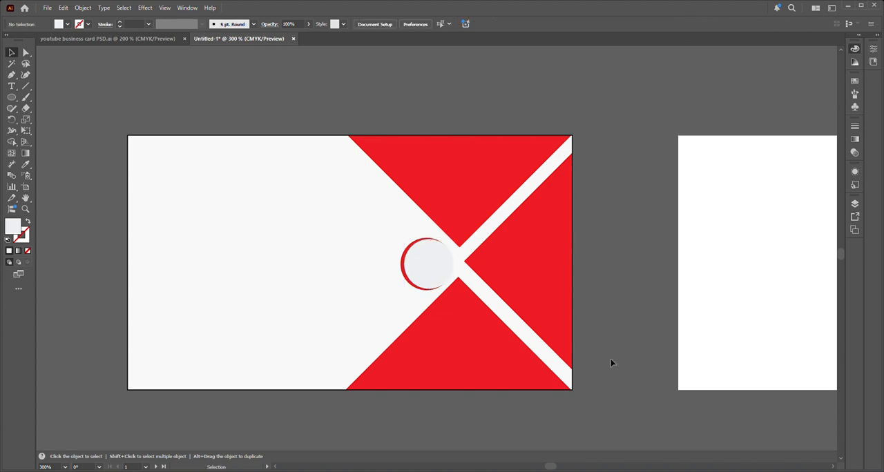
{"action": "left_click", "coordinate": [432, 285]}
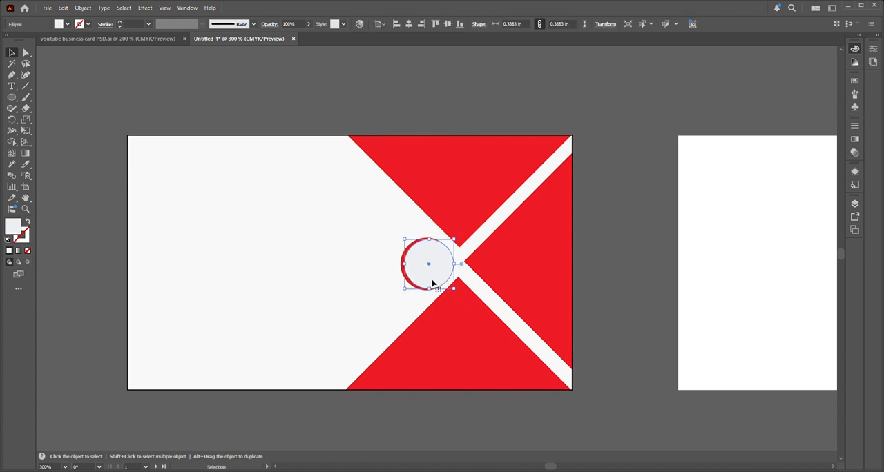
{"action": "key", "text": "Left"}
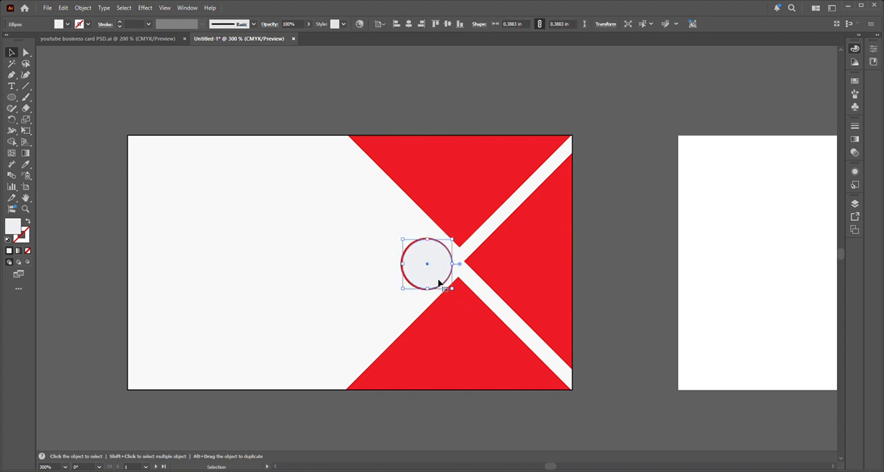
{"action": "key", "text": "Right"}
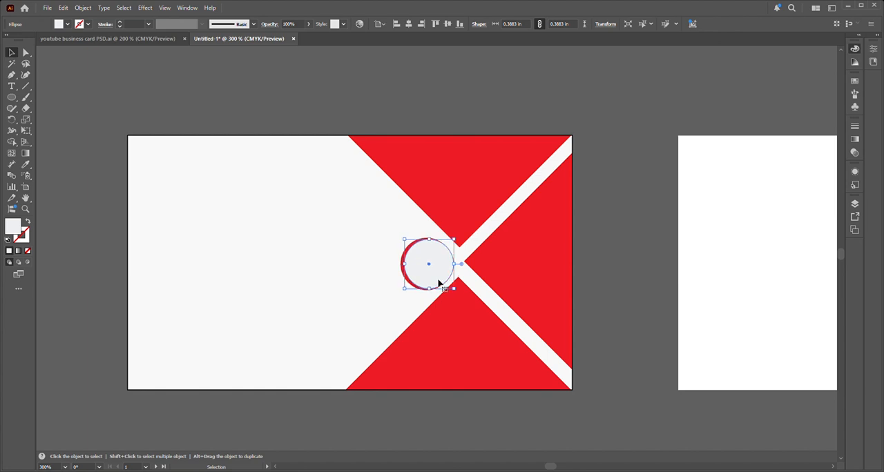
{"action": "left_click", "coordinate": [594, 241]}
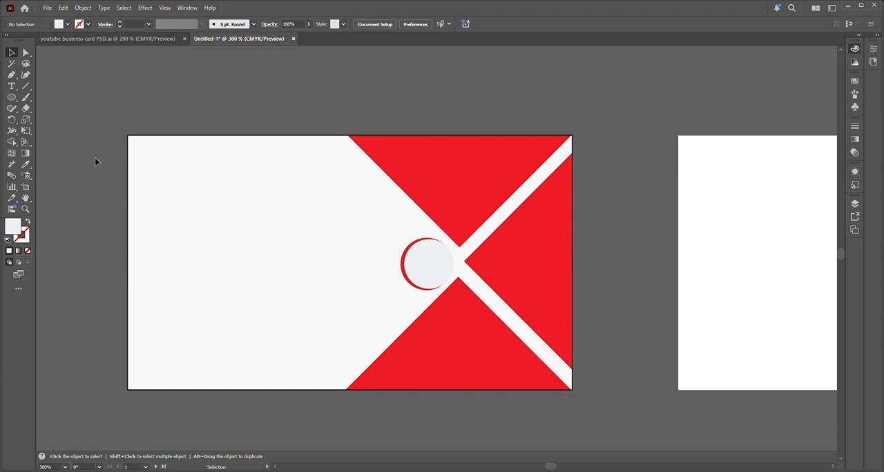
Step: Draw a rectangle about 1.68 × 0.20 in across the lower white area, starting near the card's left edge
{"action": "left_click", "coordinate": [12, 88]}
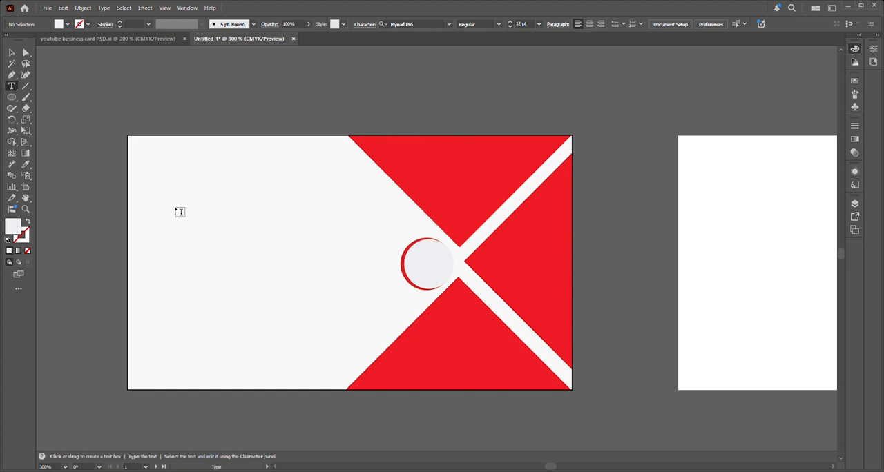
{"action": "left_click", "coordinate": [45, 108]}
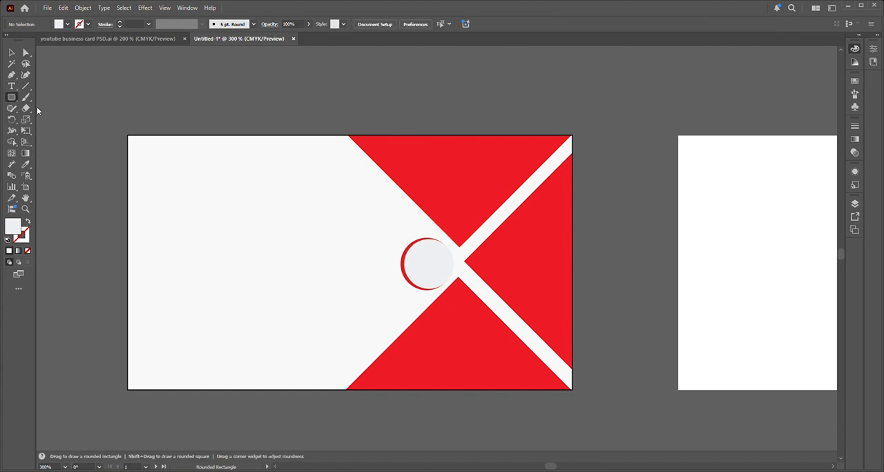
{"action": "key", "text": "m"}
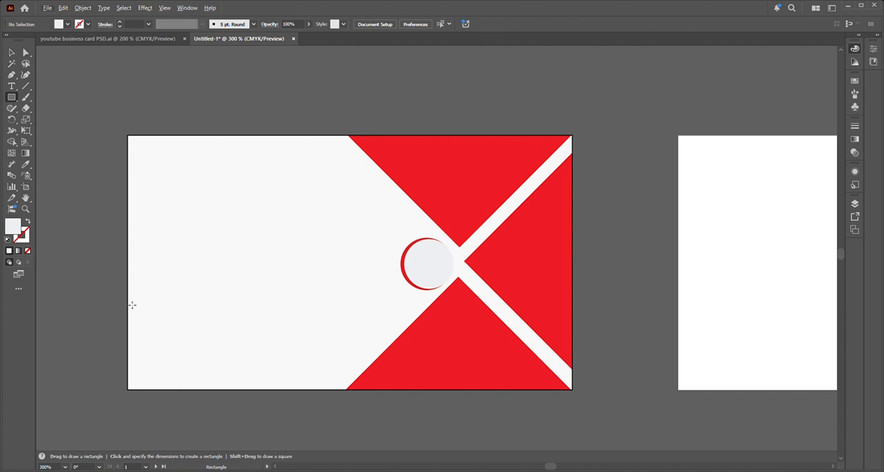
{"action": "left_click_drag", "start_coordinate": [132, 305], "coordinate": [345, 329]}
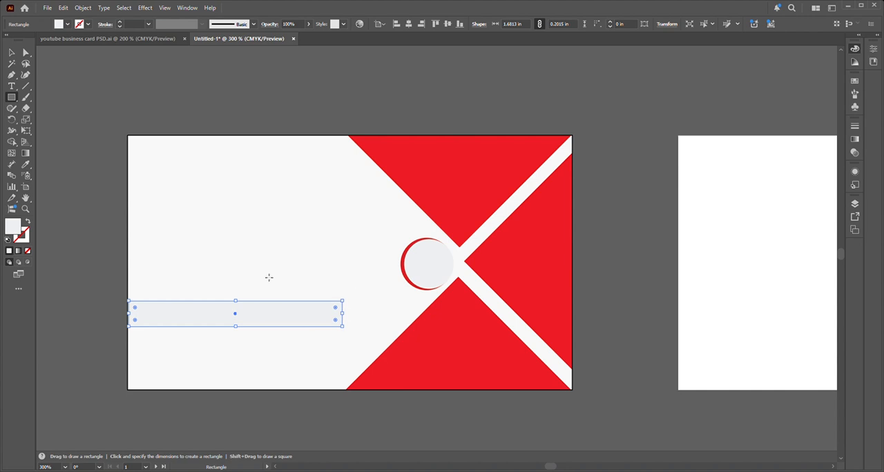
Step: Fill the rectangle with dark red
{"action": "double_click", "coordinate": [13, 228]}
{"action": "left_click", "coordinate": [696, 163]}
{"action": "mouse_move", "coordinate": [693, 152]}
{"action": "left_mouse_down"}
{"action": "mouse_move", "coordinate": [684, 152]}
{"action": "mouse_move", "coordinate": [683, 196]}
{"action": "mouse_move", "coordinate": [688, 188]}
{"action": "left_mouse_up"}
{"action": "left_click", "coordinate": [787, 150]}
{"action": "key", "text": "v"}
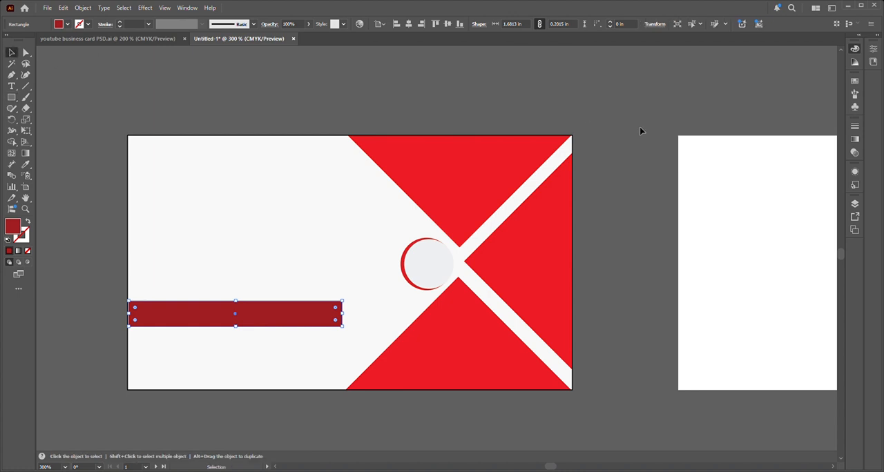
{"action": "left_click", "coordinate": [634, 186]}
Step: Change the fill of the bottom triangle to the same dark red as the bar
{"action": "left_click", "coordinate": [474, 355]}
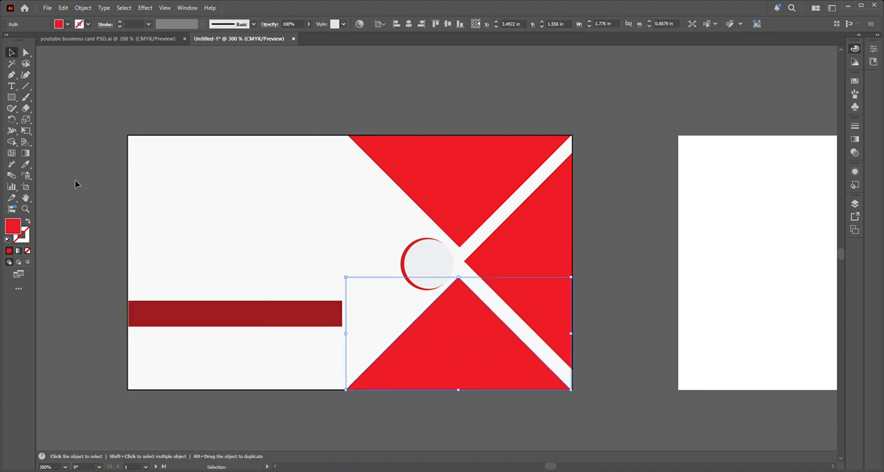
{"action": "double_click", "coordinate": [9, 231]}
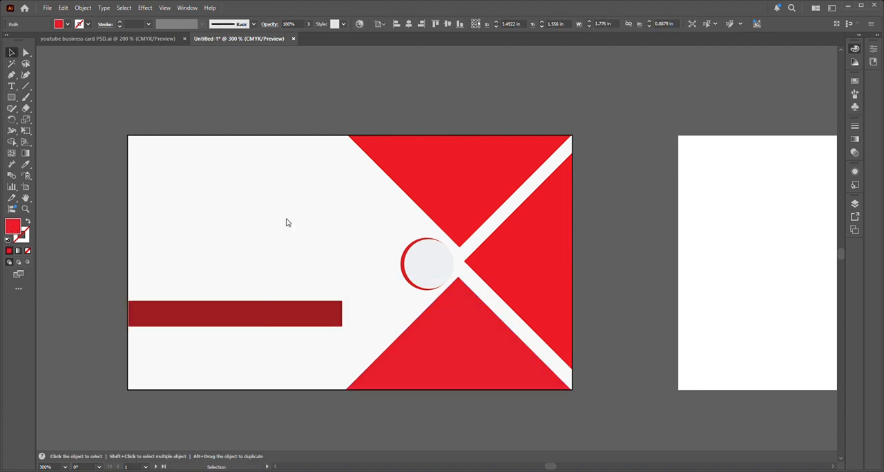
{"action": "left_click", "coordinate": [674, 152]}
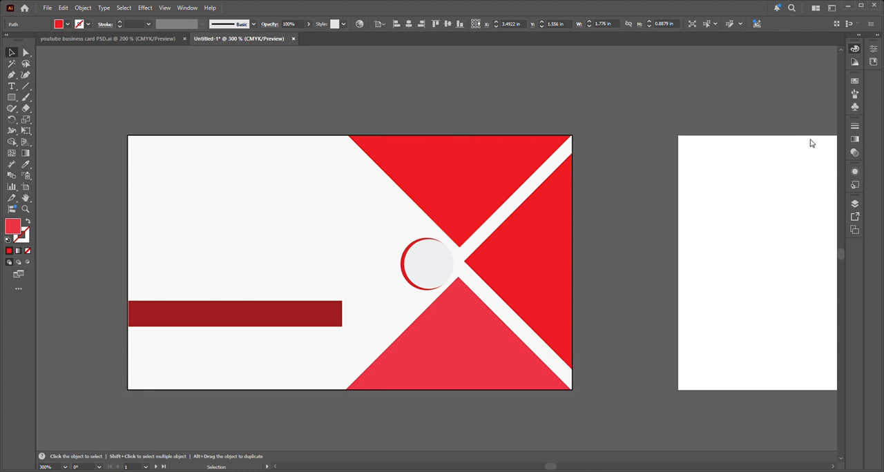
{"action": "left_click", "coordinate": [685, 188]}
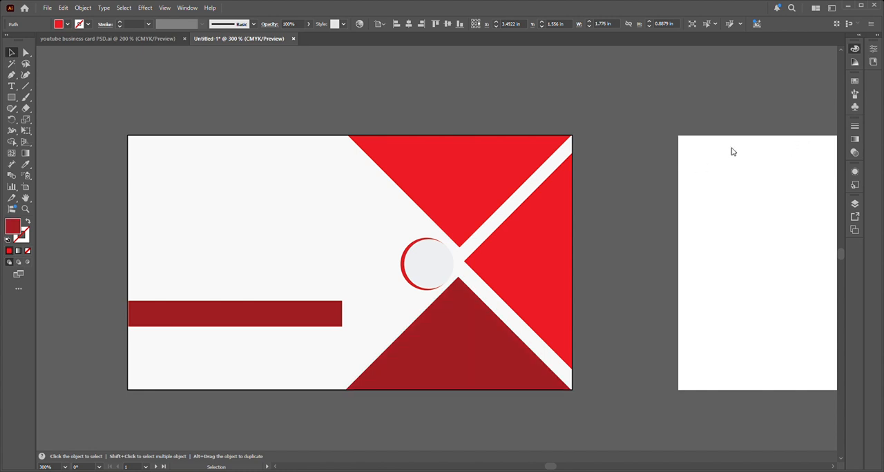
{"action": "left_click", "coordinate": [799, 151]}
{"action": "left_click", "coordinate": [587, 185]}
Step: Recolour the triangle at the card's right edge to a lighter, pinkish red
{"action": "left_click", "coordinate": [549, 224]}
{"action": "double_click", "coordinate": [16, 231]}
{"action": "left_click", "coordinate": [675, 150]}
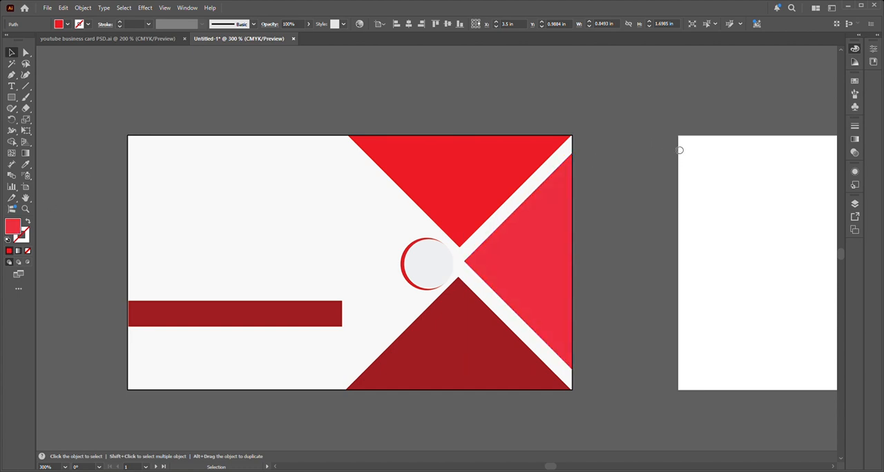
{"action": "left_click", "coordinate": [801, 144]}
{"action": "left_click", "coordinate": [648, 185]}
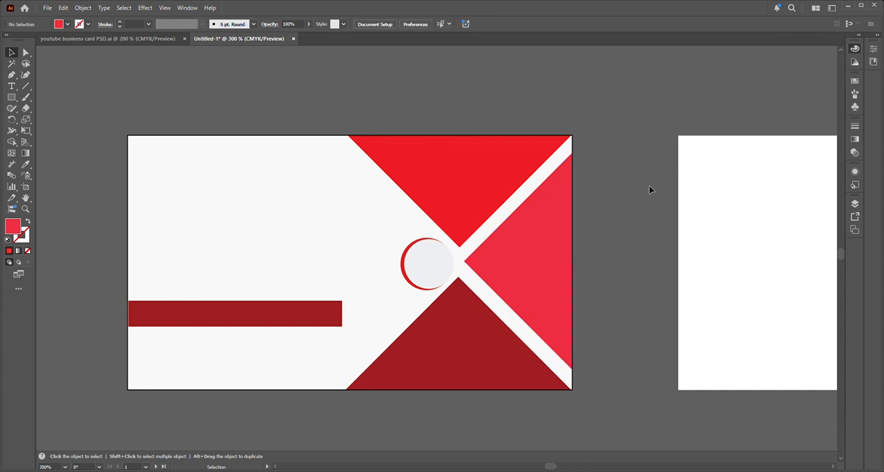
Step: Slant the dark red bar's right end by moving its lower-right anchor point left to an angle of about 45 degrees
{"action": "left_click", "coordinate": [320, 322]}
{"action": "left_click", "coordinate": [25, 53]}
{"action": "left_click_drag", "start_coordinate": [342, 328], "coordinate": [341, 331]}
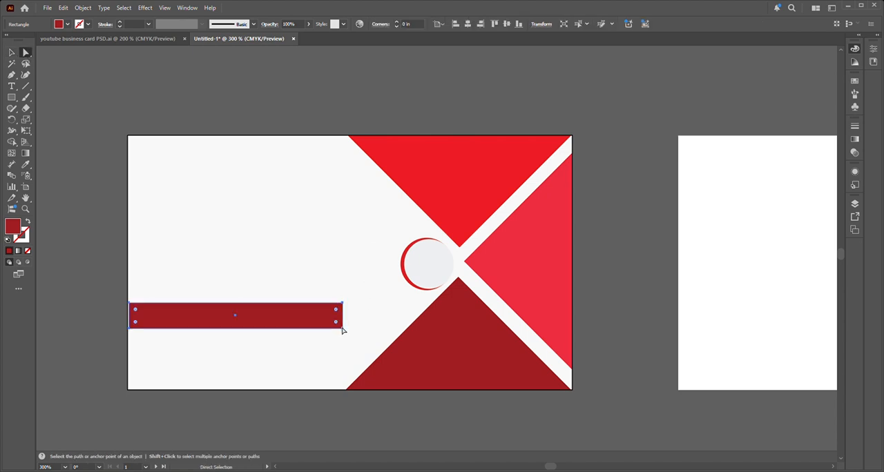
{"action": "left_click", "coordinate": [342, 329]}
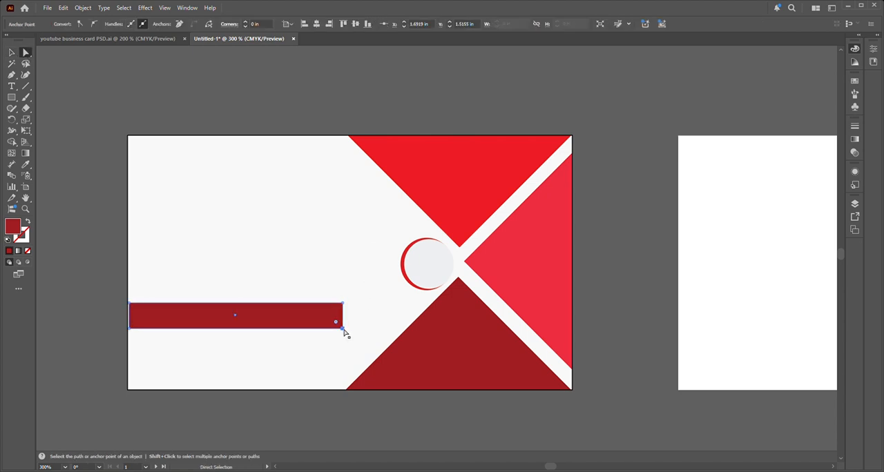
{"action": "key", "text": "Left"}
{"action": "key", "text": "Left"}
{"action": "key", "text": "Left"}
{"action": "key", "text": "Left"}
{"action": "key", "text": "Left"}
{"action": "key", "text": "Left"}
{"action": "key", "text": "Left"}
{"action": "key", "text": "Left"}
{"action": "key", "text": "Left"}
{"action": "key", "text": "Left"}
{"action": "key", "text": "Left"}
{"action": "key", "text": "Left"}
{"action": "key", "text": "Left"}
{"action": "key", "text": "Left"}
{"action": "key", "text": "Left"}
{"action": "key", "text": "Left"}
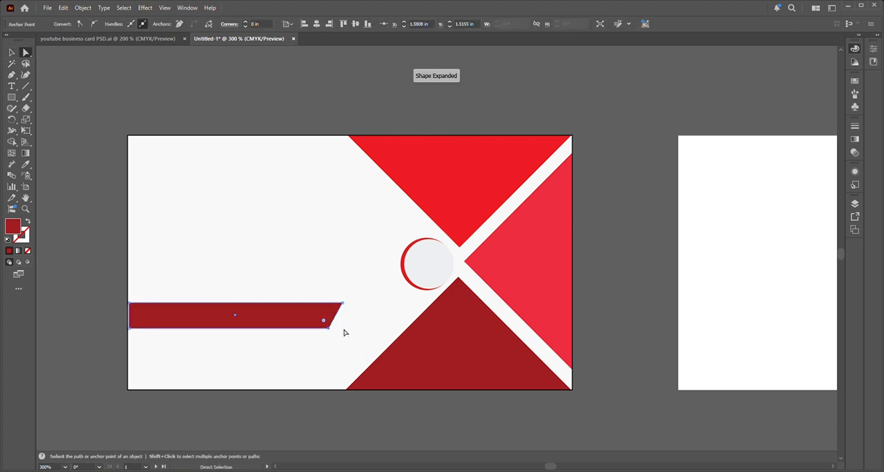
{"action": "key", "text": "Left"}
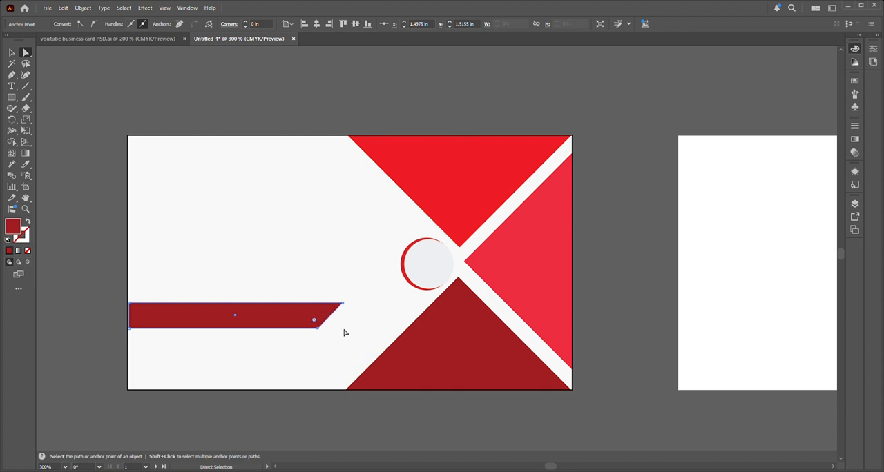
{"action": "key", "text": "Left"}
Step: Shift the slanted bar slightly left so it sits flush with the card's left edge
{"action": "left_click", "coordinate": [58, 183]}
{"action": "left_click_drag", "start_coordinate": [208, 314], "coordinate": [206, 313]}
{"action": "left_click", "coordinate": [95, 320]}
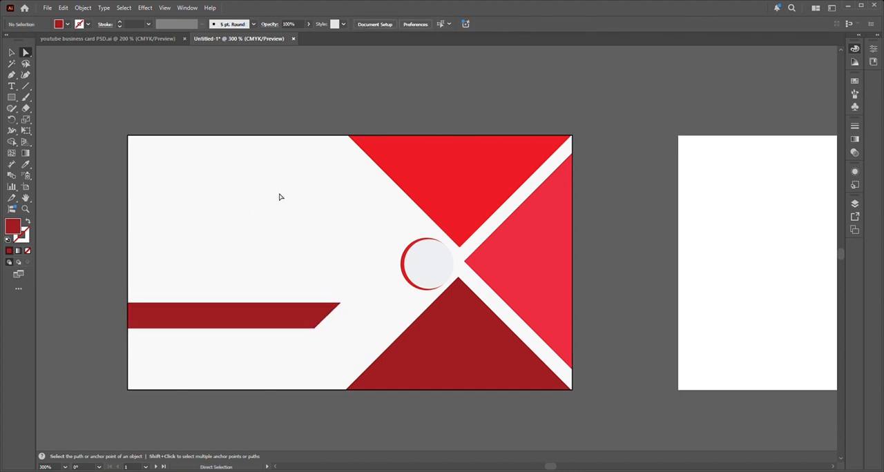
Step: Check the reference business card, place a point text object in the card's upper white area and clear its placeholder text
{"action": "left_click", "coordinate": [132, 39]}
{"action": "left_click", "coordinate": [259, 43]}
{"action": "left_click", "coordinate": [15, 88]}
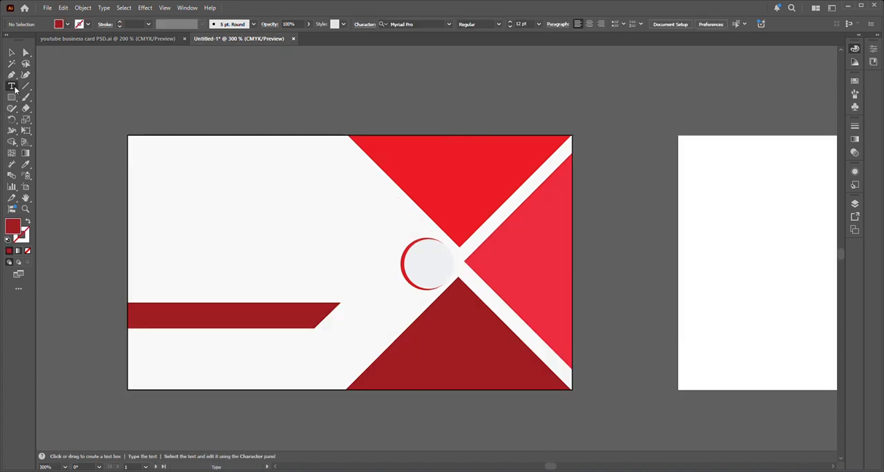
{"action": "left_click", "coordinate": [207, 205]}
{"action": "left_click", "coordinate": [321, 198]}
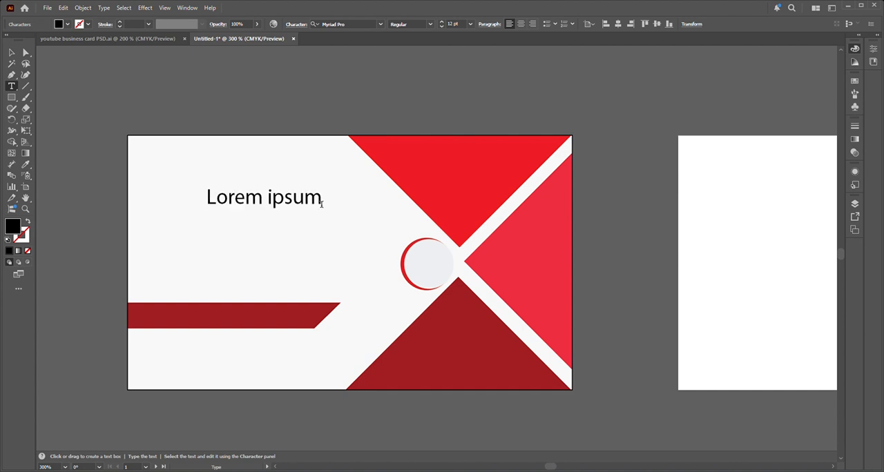
{"action": "key", "text": "BackSpace"}
{"action": "key", "text": "BackSpace"}
{"action": "key", "text": "BackSpace"}
{"action": "key", "text": "BackSpace"}
{"action": "key", "text": "BackSpace"}
{"action": "key", "text": "BackSpace"}
{"action": "key", "text": "BackSpace"}
{"action": "key", "text": "BackSpace"}
{"action": "key", "text": "BackSpace"}
{"action": "key", "text": "BackSpace"}
{"action": "key", "text": "BackSpace"}
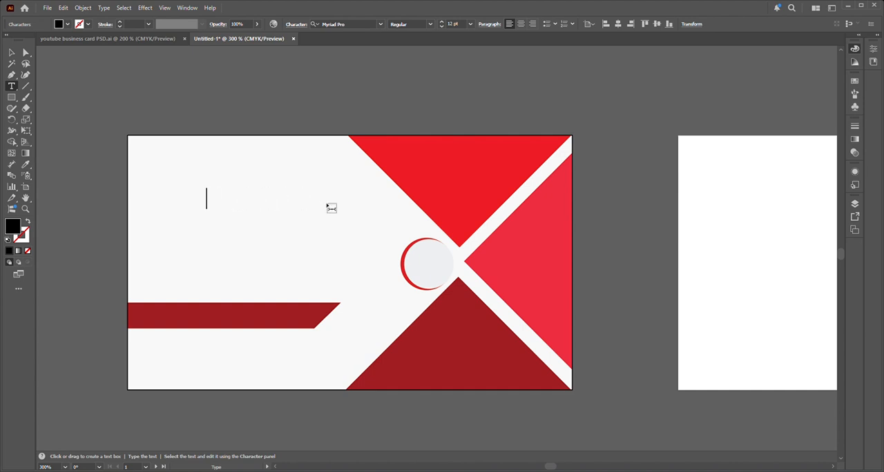
Step: Enter the company name MARZAN PHARMACY in capital letters
{"action": "type", "text": "MAR"}
{"action": "type", "text": "J"}
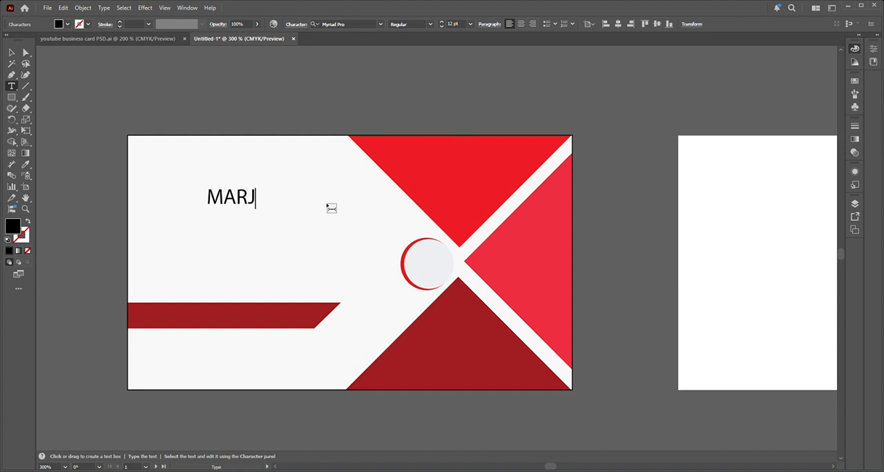
{"action": "type", "text": "AN F"}
{"action": "key", "text": "BackSpace"}
{"action": "key", "text": "BackSpace"}
{"action": "type", "text": "z"}
{"action": "key", "text": "BackSpace"}
{"action": "type", "text": "ZAN Phar"}
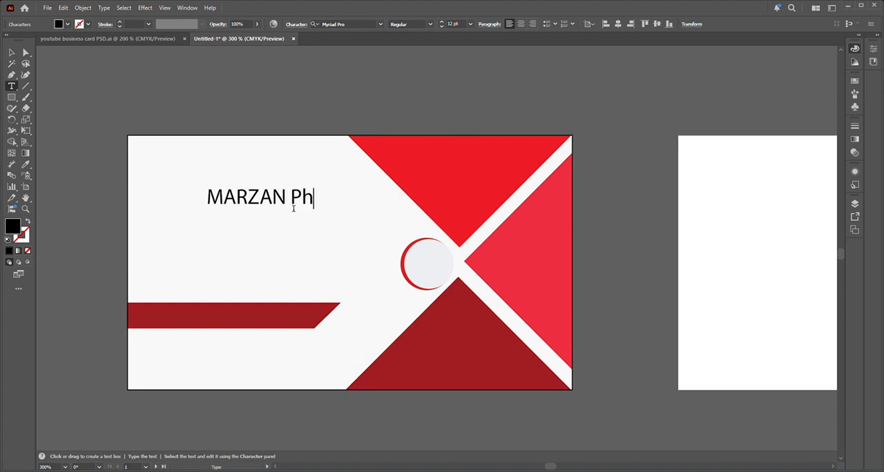
{"action": "key", "text": "BackSpace"}
{"action": "key", "text": "BackSpace"}
{"action": "key", "text": "BackSpace"}
{"action": "type", "text": "HARMA"}
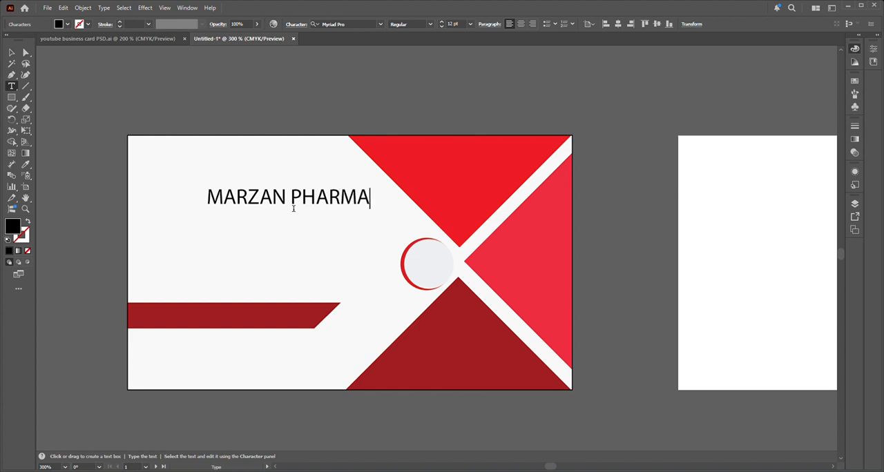
{"action": "type", "text": "CY"}
Step: Move the company name into the white area above the bar and set its font to Acumin Variable Concept, Condensed Black
{"action": "left_click", "coordinate": [11, 52]}
{"action": "left_click_drag", "start_coordinate": [333, 202], "coordinate": [277, 225]}
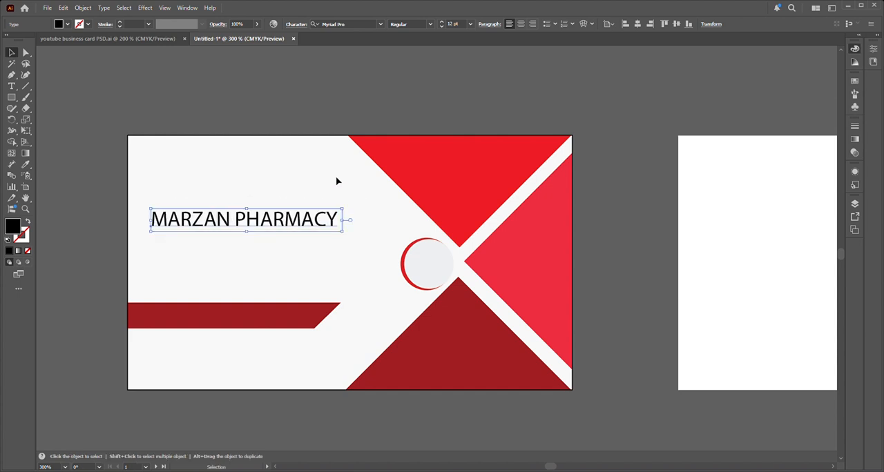
{"action": "left_click", "coordinate": [379, 28]}
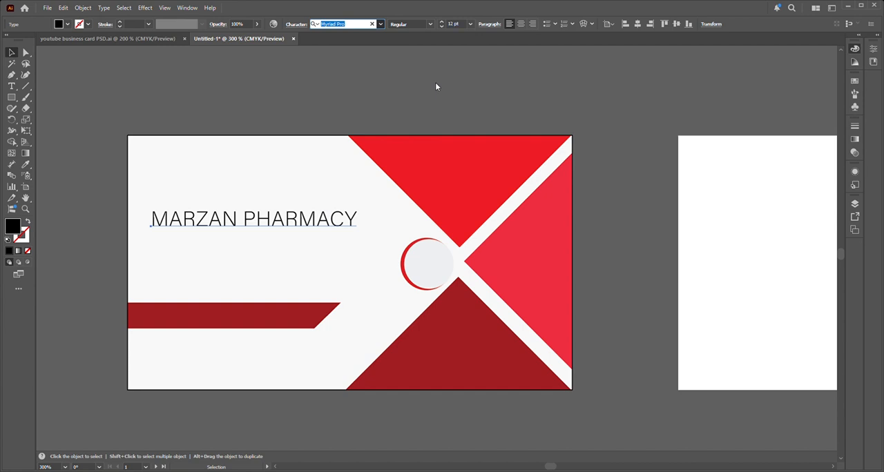
{"action": "key", "text": "Return"}
{"action": "left_click", "coordinate": [467, 25]}
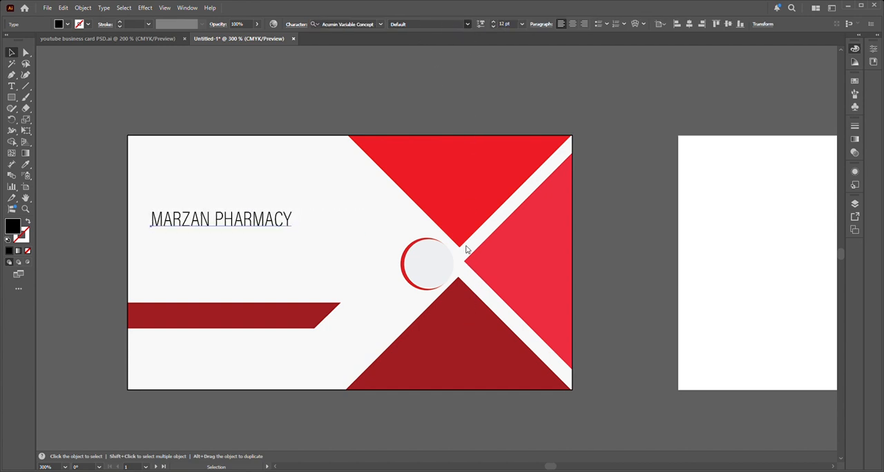
{"action": "left_click", "coordinate": [466, 370]}
Step: Scale the company name to about 15 pt and position it in front of the background, centred above the dark red bar
{"action": "left_click_drag", "start_coordinate": [313, 236], "coordinate": [330, 243]}
{"action": "key", "text": "ctrl+x"}
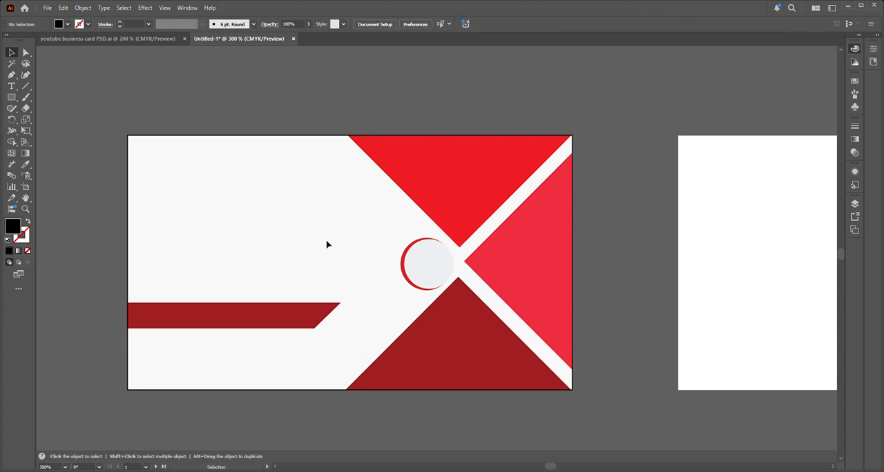
{"action": "key", "text": "ctrl+f"}
{"action": "left_click_drag", "start_coordinate": [327, 243], "coordinate": [321, 216]}
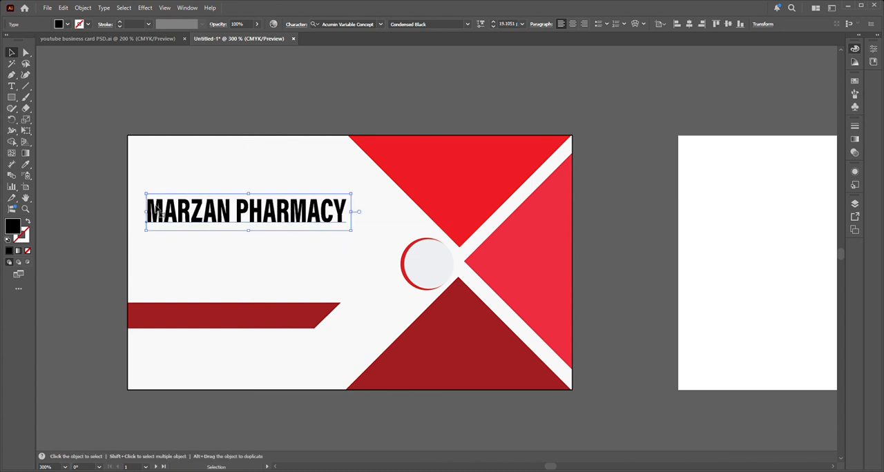
{"action": "left_click_drag", "start_coordinate": [147, 196], "coordinate": [158, 202]}
{"action": "left_click_drag", "start_coordinate": [252, 219], "coordinate": [247, 216]}
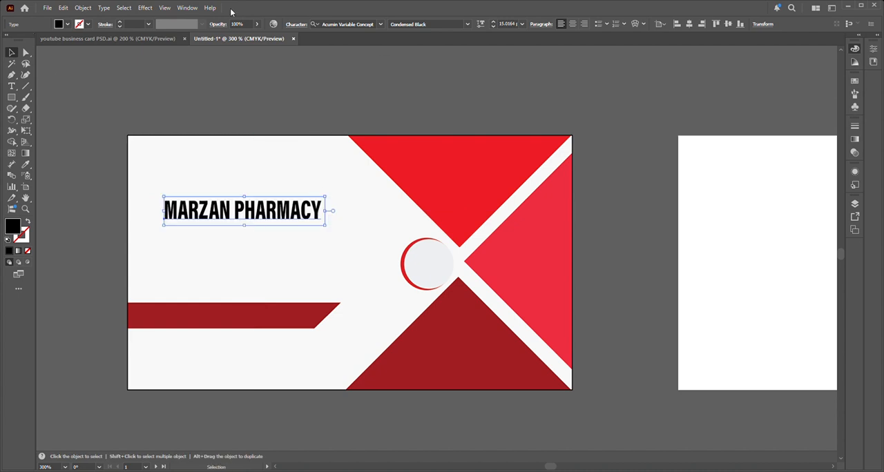
Step: Fill the company name text with crimson
{"action": "double_click", "coordinate": [14, 231]}
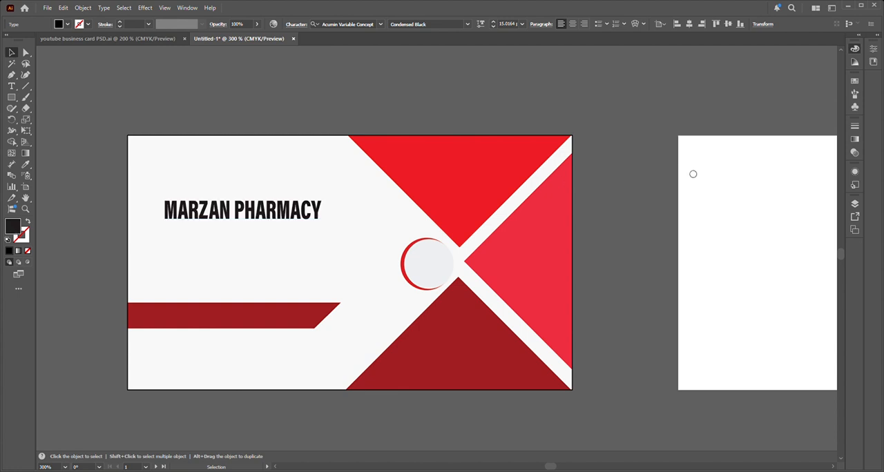
{"action": "left_click", "coordinate": [693, 174]}
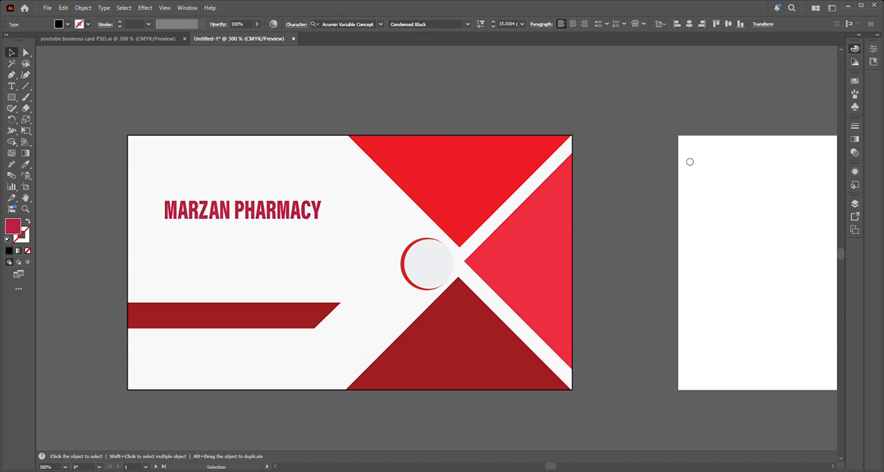
{"action": "left_click", "coordinate": [601, 143]}
{"action": "left_click", "coordinate": [233, 215]}
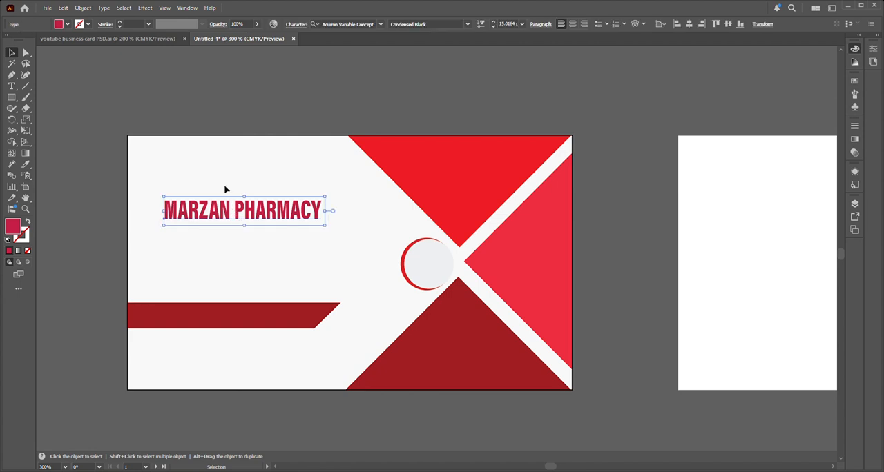
Step: Copy the tagline "All Kinds of Medicine Available" from the reference card file and place it directly under the company name
{"action": "left_click", "coordinate": [244, 123]}
{"action": "left_click", "coordinate": [131, 39]}
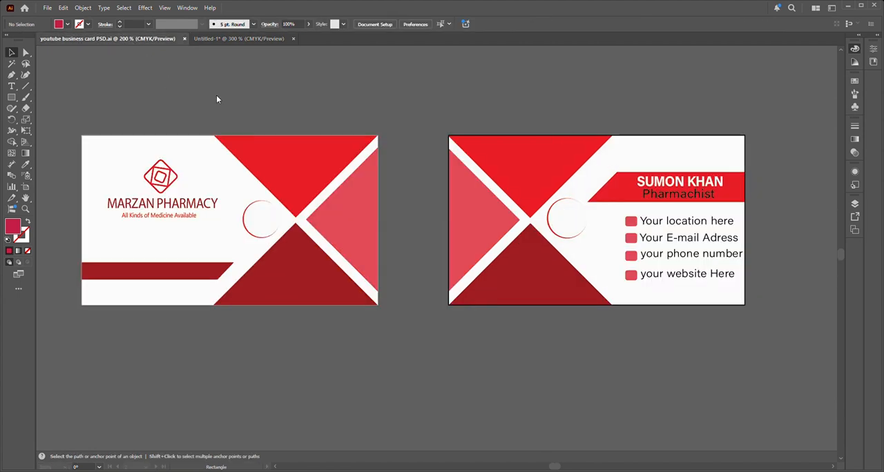
{"action": "left_click", "coordinate": [183, 219]}
{"action": "key", "text": "ctrl+x"}
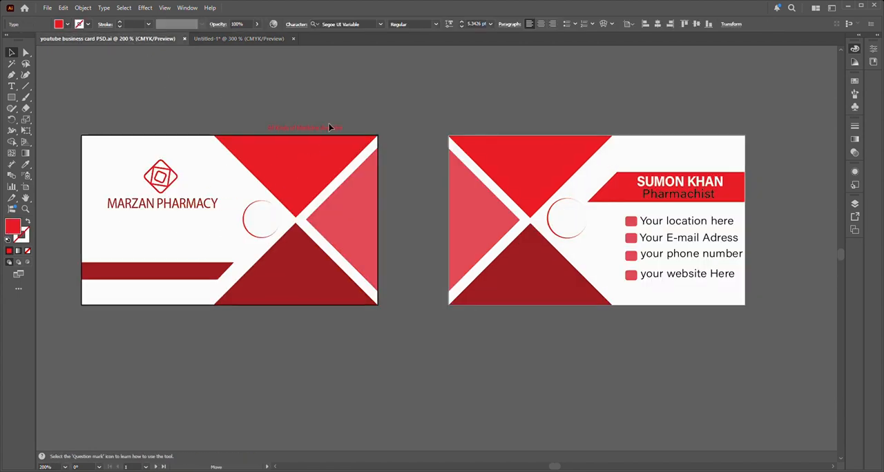
{"action": "left_click", "coordinate": [272, 38]}
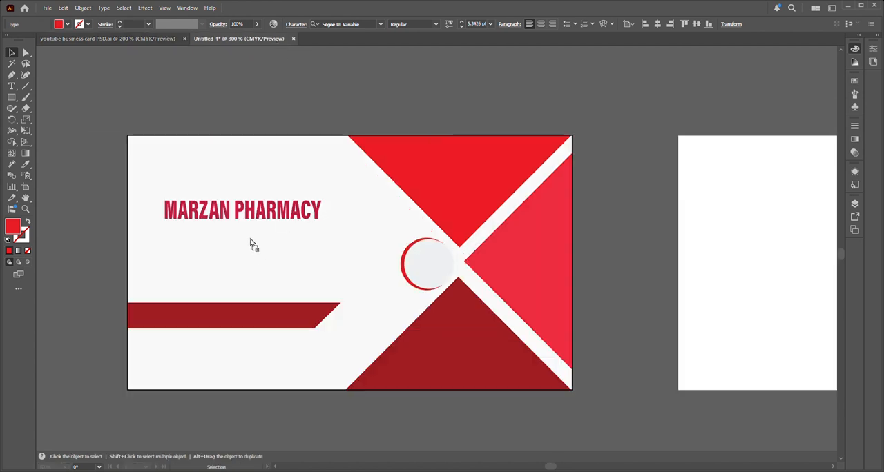
{"action": "key", "text": "ctrl+v"}
{"action": "left_click_drag", "start_coordinate": [258, 244], "coordinate": [281, 231]}
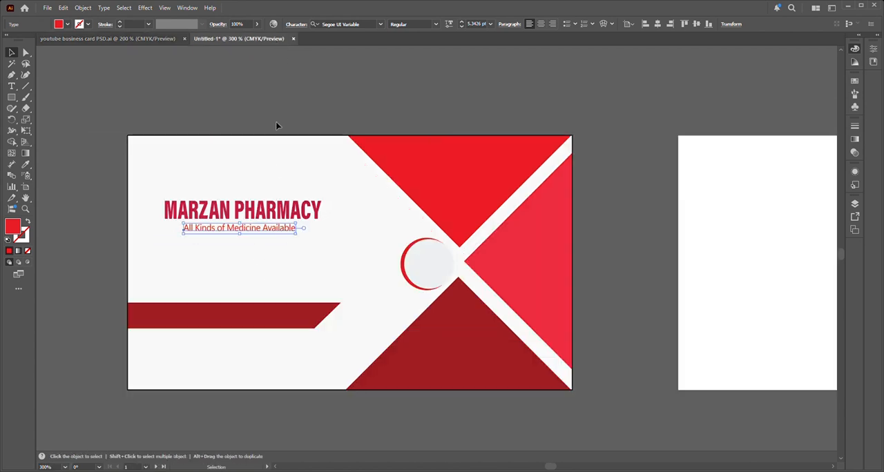
Step: Copy the diamond-shaped logo from the reference card file and place it above the company name
{"action": "left_click", "coordinate": [187, 78]}
{"action": "left_click", "coordinate": [128, 39]}
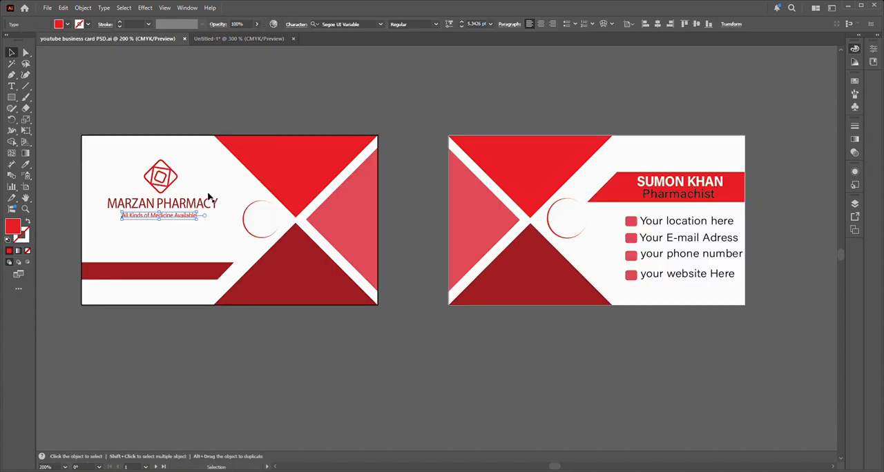
{"action": "left_click", "coordinate": [170, 183]}
{"action": "left_click_drag", "start_coordinate": [167, 186], "coordinate": [168, 258]}
{"action": "left_click", "coordinate": [160, 178]}
{"action": "left_click_drag", "start_coordinate": [139, 156], "coordinate": [178, 187]}
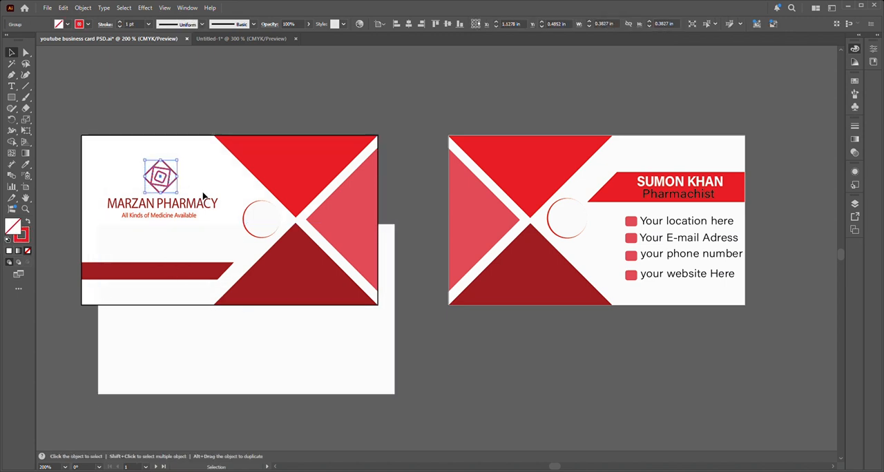
{"action": "left_click_drag", "start_coordinate": [176, 180], "coordinate": [257, 178]}
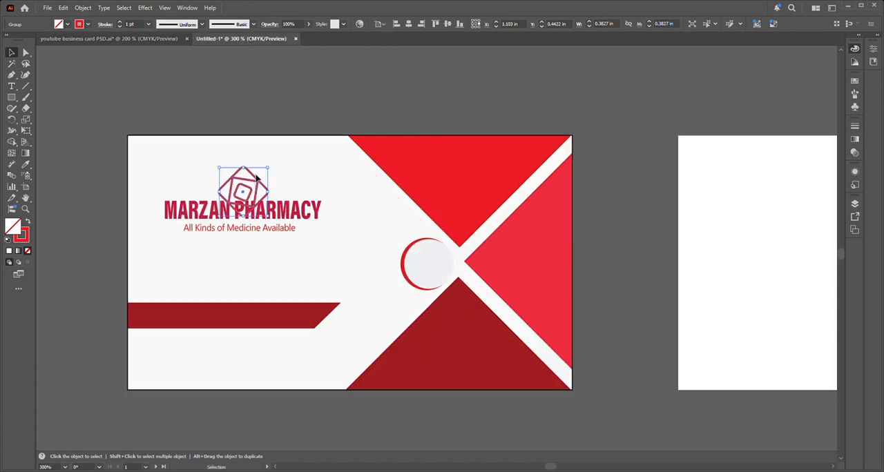
{"action": "left_click", "coordinate": [247, 187]}
{"action": "mouse_move", "coordinate": [245, 193]}
{"action": "left_mouse_down"}
{"action": "mouse_move", "coordinate": [250, 176]}
{"action": "mouse_move", "coordinate": [244, 182]}
{"action": "left_mouse_up"}
Step: Move the logo, company name and tagline together down towards the dark red bar
{"action": "left_click", "coordinate": [81, 213]}
{"action": "left_click", "coordinate": [89, 183]}
{"action": "left_click_drag", "start_coordinate": [147, 147], "coordinate": [333, 245]}
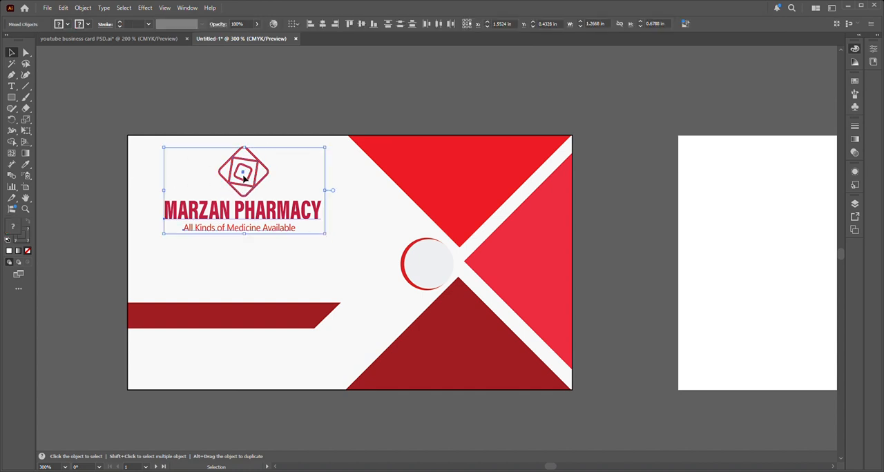
{"action": "left_click_drag", "start_coordinate": [243, 179], "coordinate": [251, 201]}
Step: Lengthen the dark red bar towards the circle, keeping its height and its slanted end
{"action": "left_click", "coordinate": [260, 322]}
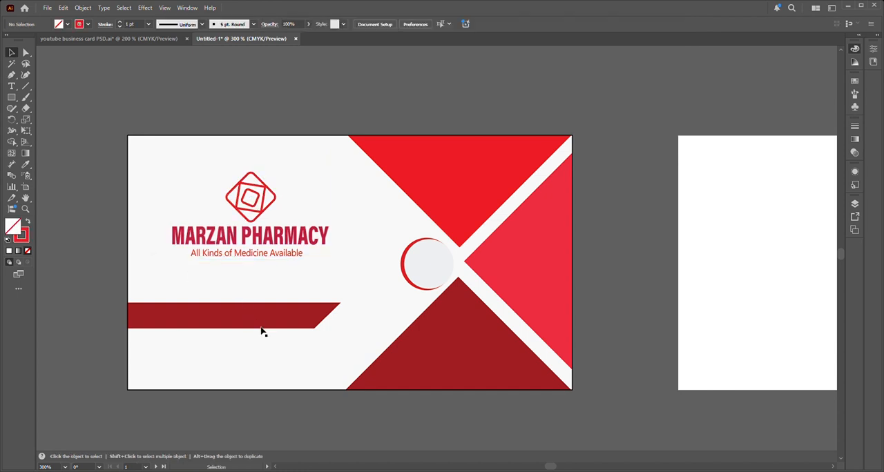
{"action": "left_click_drag", "start_coordinate": [341, 316], "coordinate": [381, 320]}
{"action": "key", "text": "ctrl+z"}
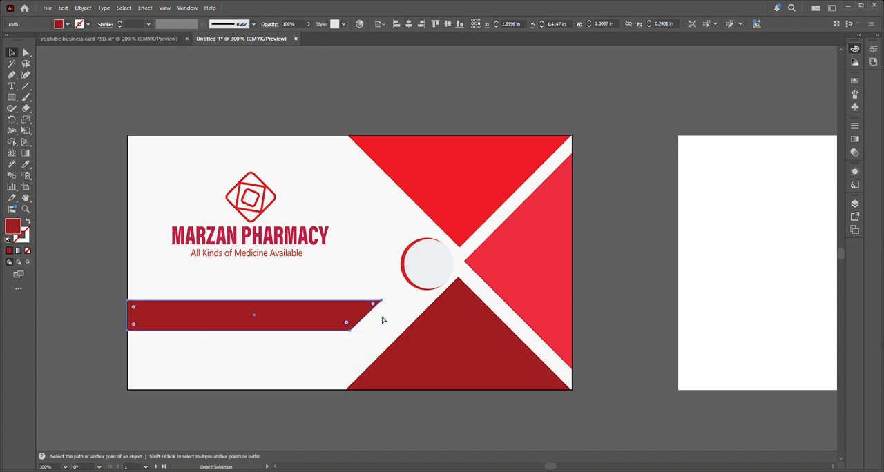
{"action": "left_click_drag", "start_coordinate": [345, 321], "coordinate": [380, 320]}
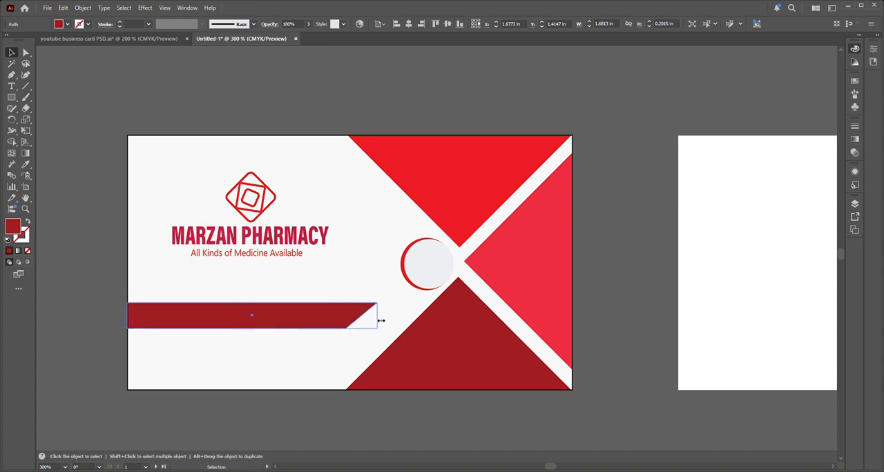
Step: Scale the logo, company name and tagline together to about 1.35 in wide and shift them slightly towards the triangles
{"action": "left_click", "coordinate": [54, 239]}
{"action": "left_click_drag", "start_coordinate": [166, 179], "coordinate": [347, 268]}
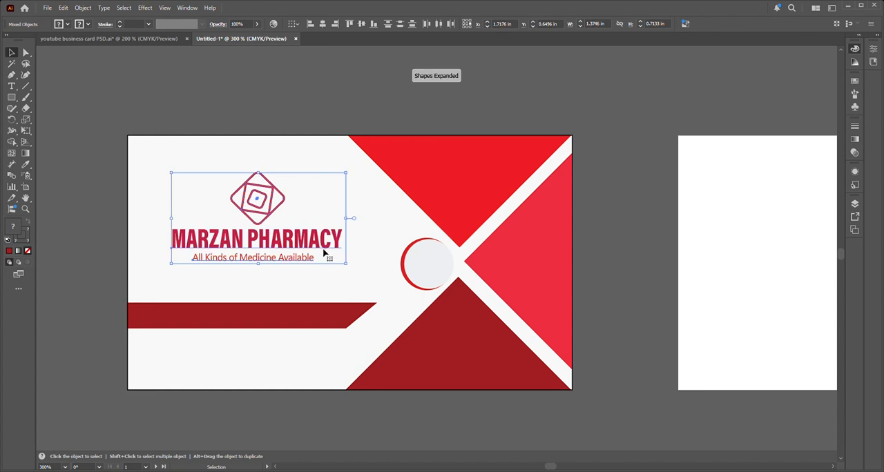
{"action": "key", "text": "ctrl+z"}
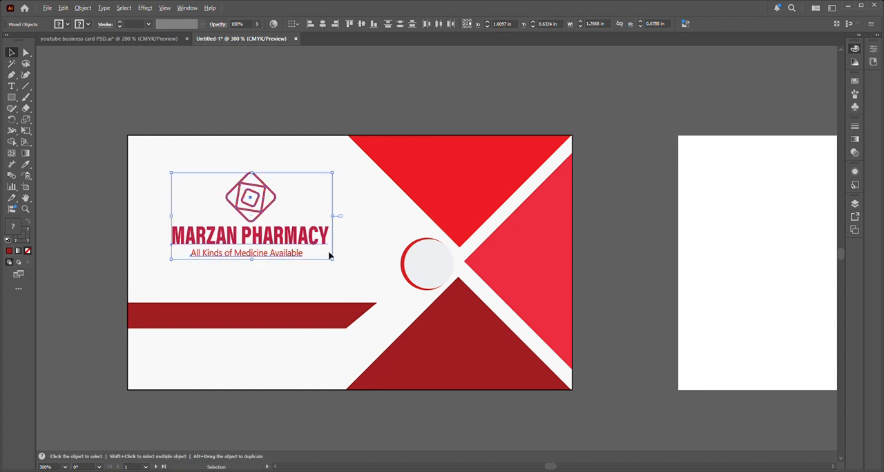
{"action": "mouse_move", "coordinate": [335, 258]}
{"action": "left_mouse_down"}
{"action": "mouse_move", "coordinate": [349, 272]}
{"action": "mouse_move", "coordinate": [339, 263]}
{"action": "left_mouse_up"}
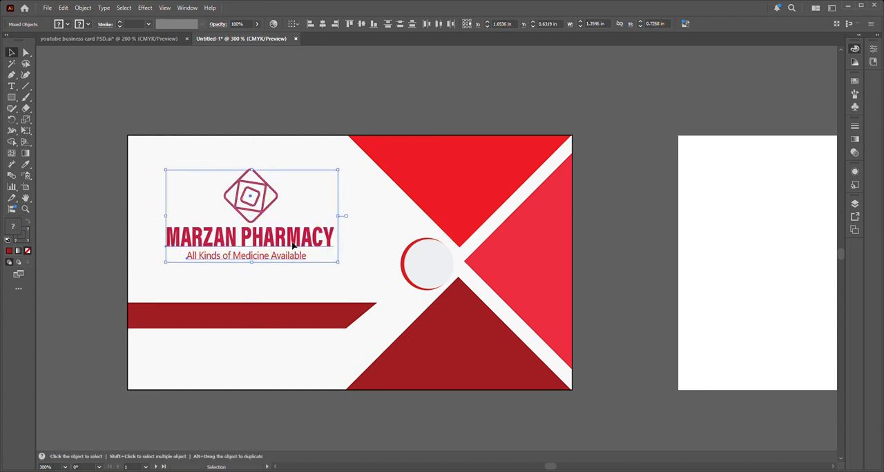
{"action": "left_click_drag", "start_coordinate": [291, 245], "coordinate": [298, 246]}
{"action": "left_click", "coordinate": [53, 207]}
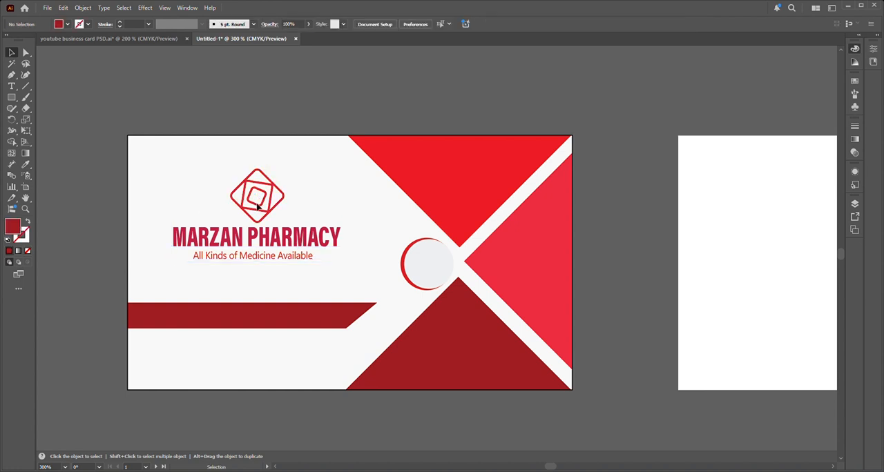
Step: Align the logo, company name and tagline to a common horizontal centre
{"action": "left_click_drag", "start_coordinate": [144, 181], "coordinate": [340, 280]}
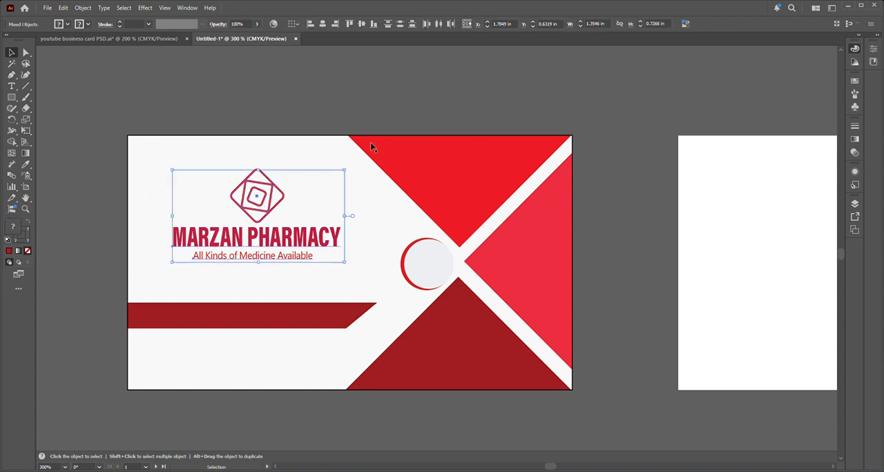
{"action": "left_click", "coordinate": [323, 24]}
{"action": "left_click", "coordinate": [275, 92]}
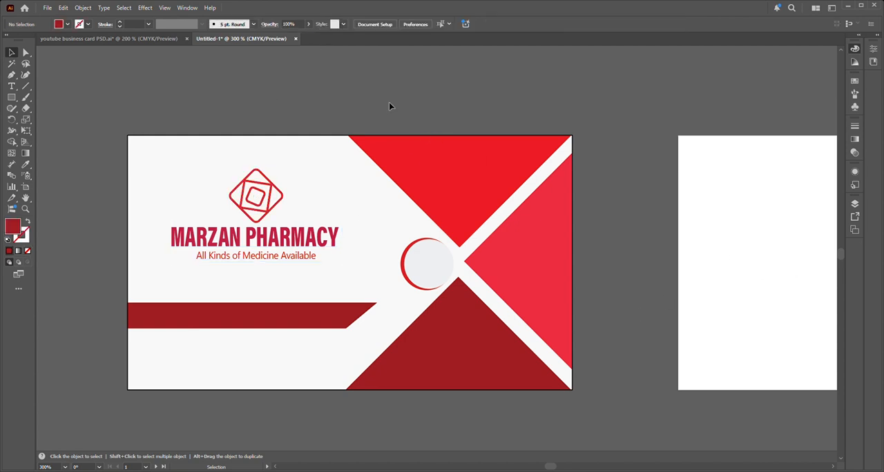
Step: Group the two overlapping circles that form the crescent beside the triangles
{"action": "left_click_drag", "start_coordinate": [344, 125], "coordinate": [396, 302]}
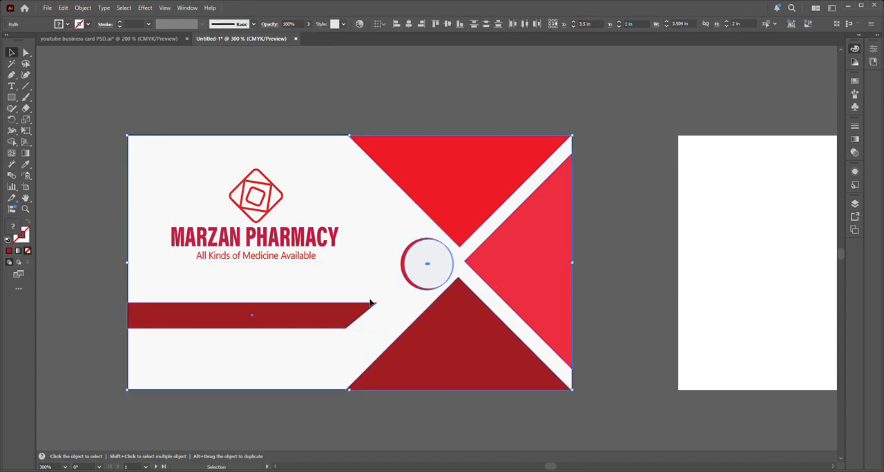
{"action": "left_click", "coordinate": [116, 353]}
{"action": "left_click_drag", "start_coordinate": [347, 133], "coordinate": [459, 215]}
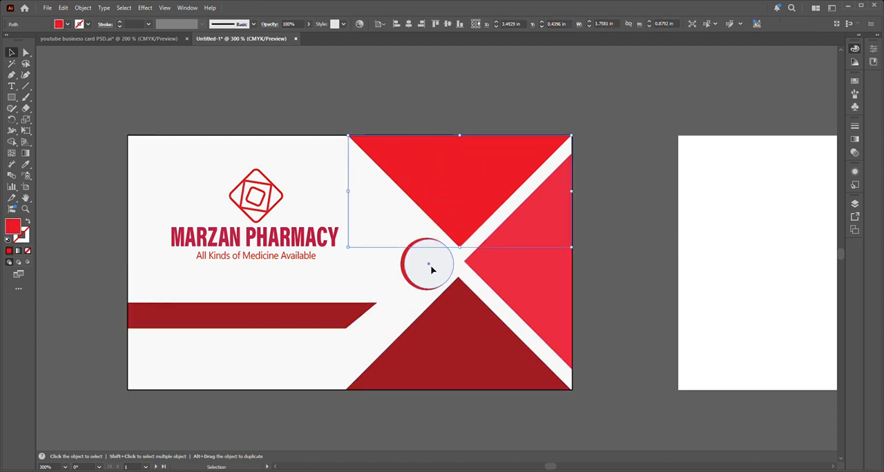
{"action": "left_click", "coordinate": [407, 264]}
{"action": "left_click_drag", "start_coordinate": [395, 247], "coordinate": [429, 279]}
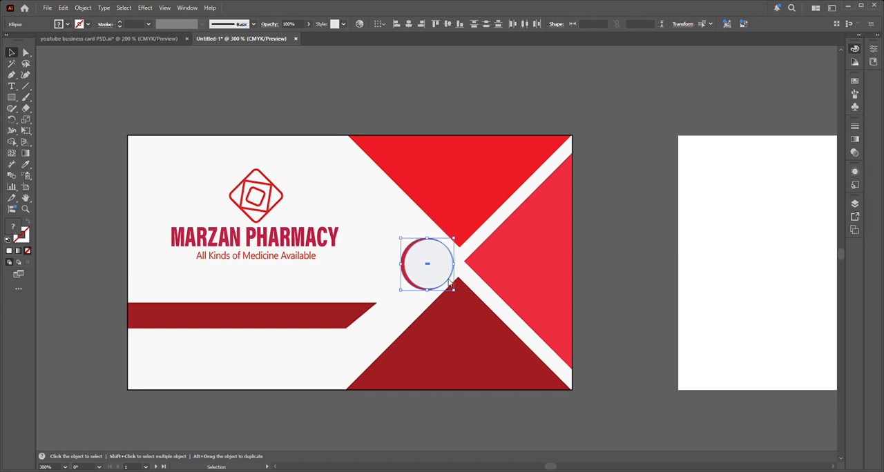
{"action": "key", "text": "ctrl+g"}
Step: Group the three triangles together with the crescent circle
{"action": "left_click", "coordinate": [616, 239]}
{"action": "left_click_drag", "start_coordinate": [366, 130], "coordinate": [494, 335]}
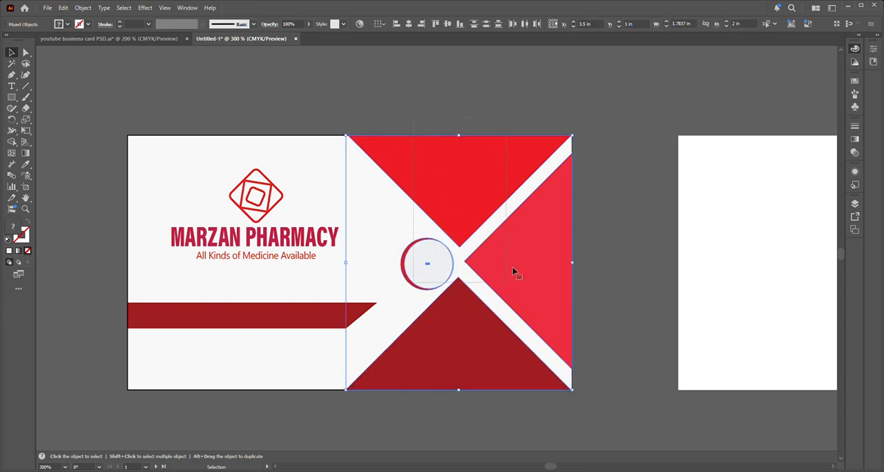
{"action": "left_click", "coordinate": [545, 177]}
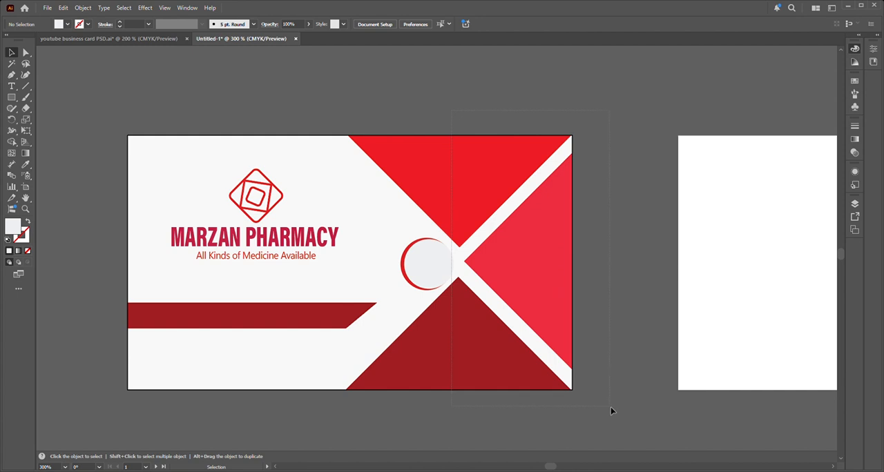
{"action": "left_click_drag", "start_coordinate": [610, 407], "coordinate": [610, 407]}
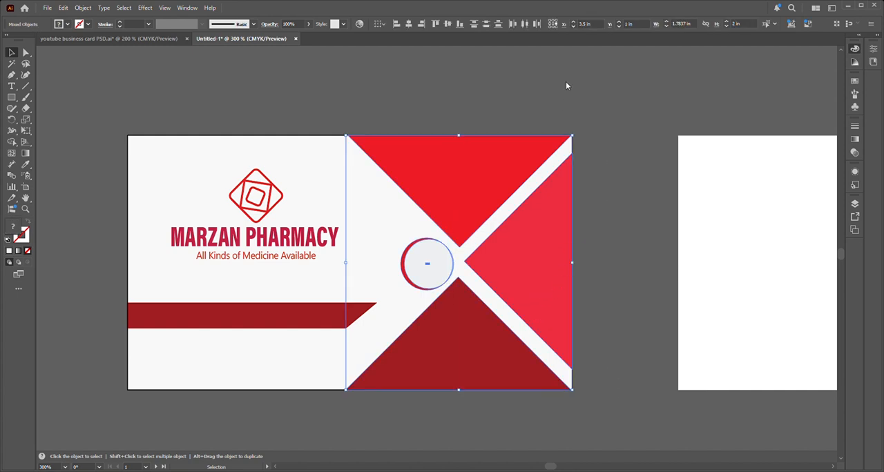
{"action": "key", "text": "ctrl+g"}
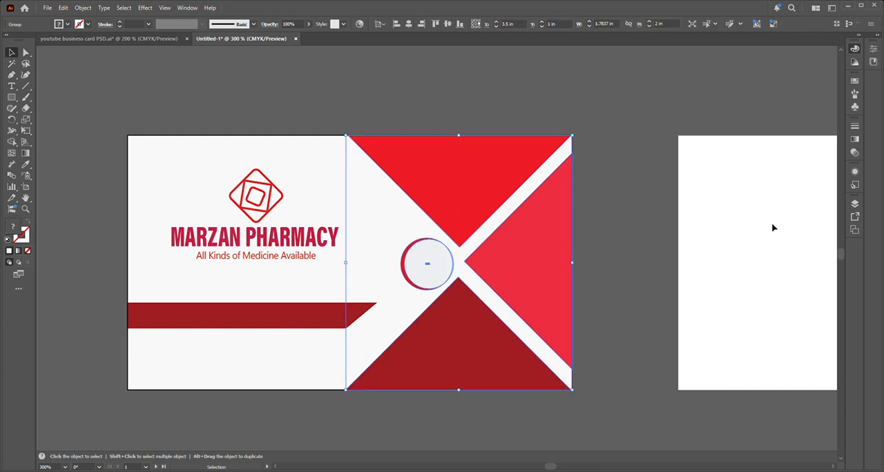
Step: Create a 3.5 × 2 in rectangle on the second artboard and align it to cover the artboard
{"action": "scroll", "coordinate": [718, 281], "scroll_direction": "right", "scroll_amount": 5}
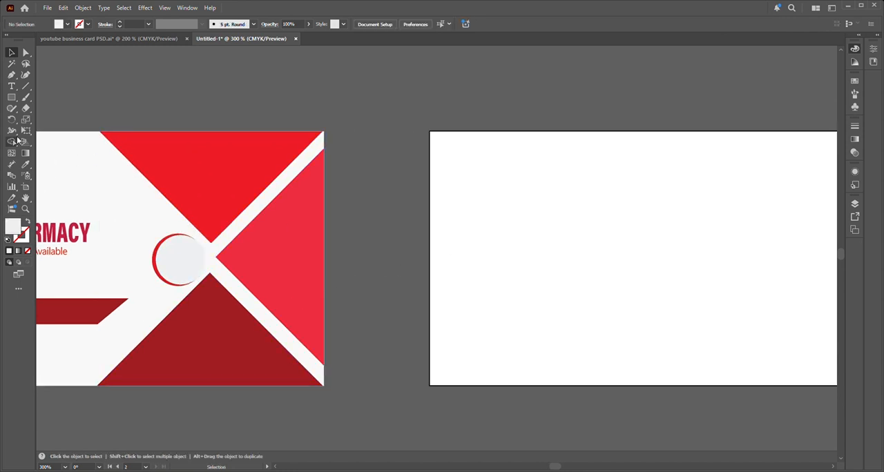
{"action": "left_click", "coordinate": [11, 98]}
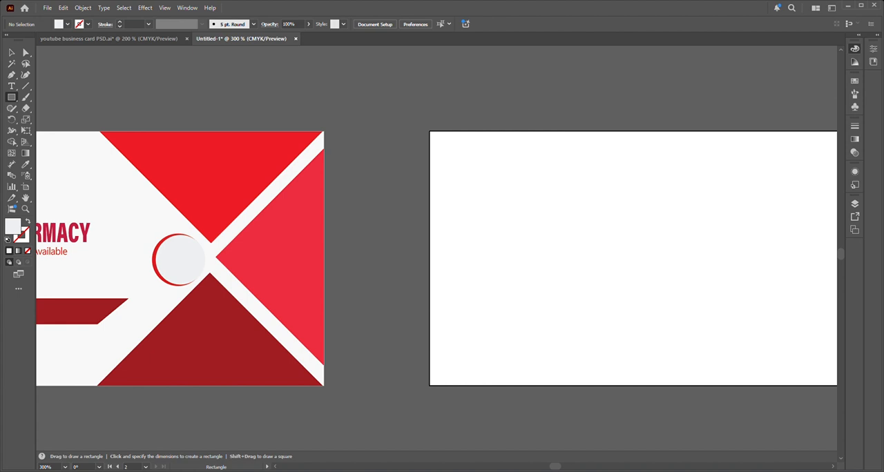
{"action": "left_click", "coordinate": [641, 323]}
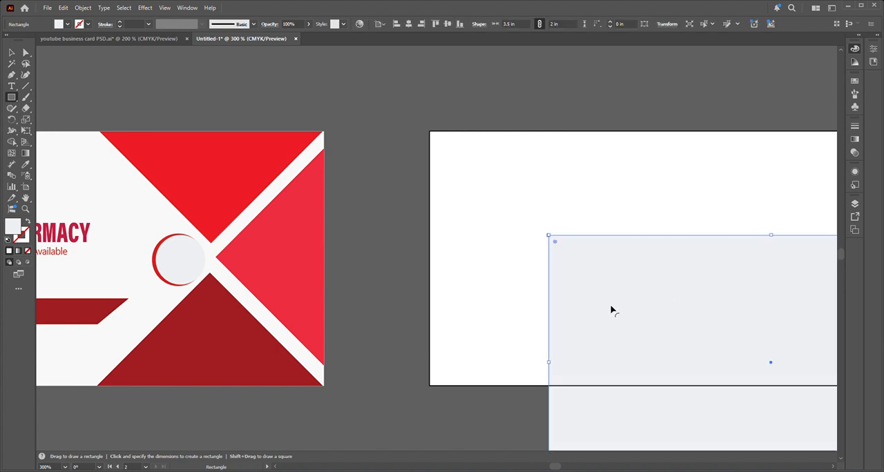
{"action": "left_click", "coordinate": [396, 24]}
{"action": "left_click", "coordinate": [446, 24]}
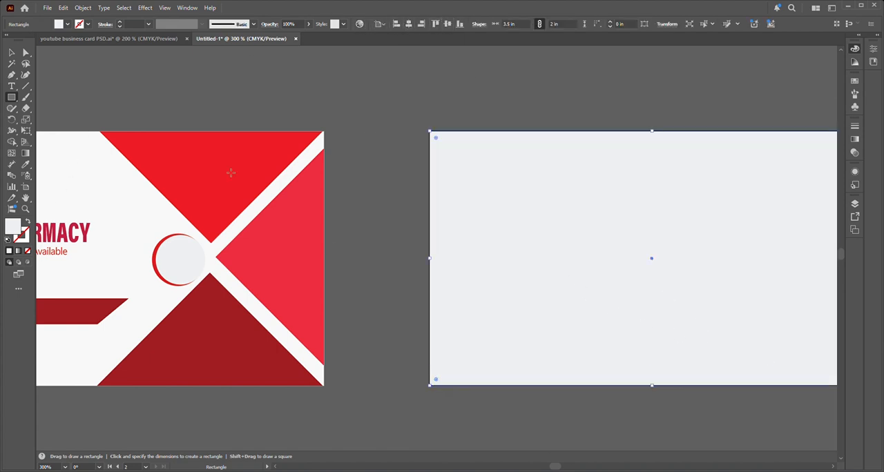
Step: Fill the second artboard's background rectangle with a very light off-white
{"action": "double_click", "coordinate": [17, 232]}
{"action": "left_click", "coordinate": [583, 149]}
{"action": "key", "text": "Return"}
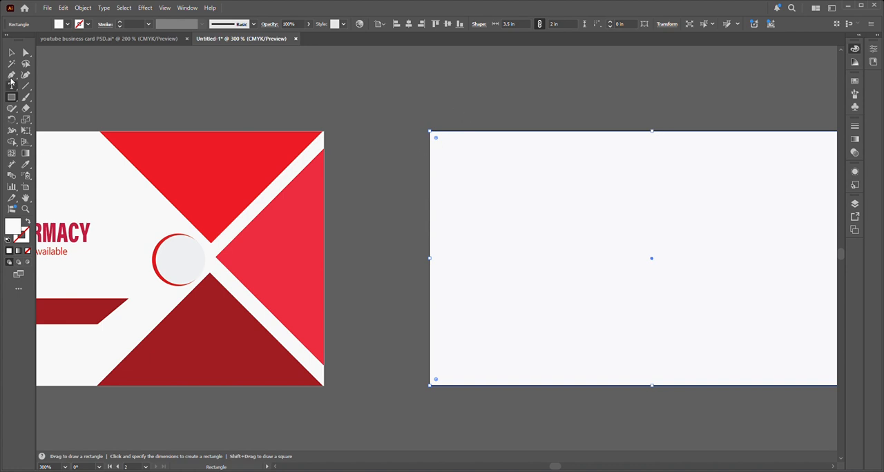
Step: Copy the triangle and circle group onto the second artboard, mirror it horizontally and fit it against the artboard's left edge
{"action": "left_click", "coordinate": [11, 52]}
{"action": "left_click", "coordinate": [267, 247]}
{"action": "left_click_drag", "start_coordinate": [270, 248], "coordinate": [629, 257]}
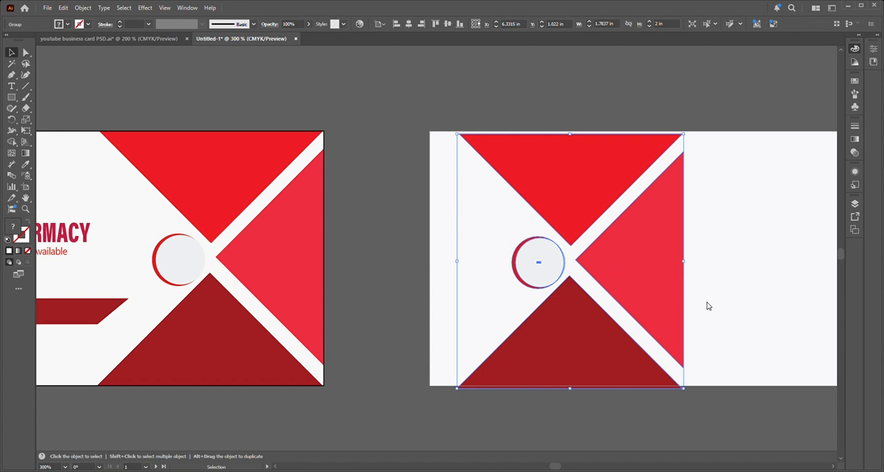
{"action": "key", "text": "o"}
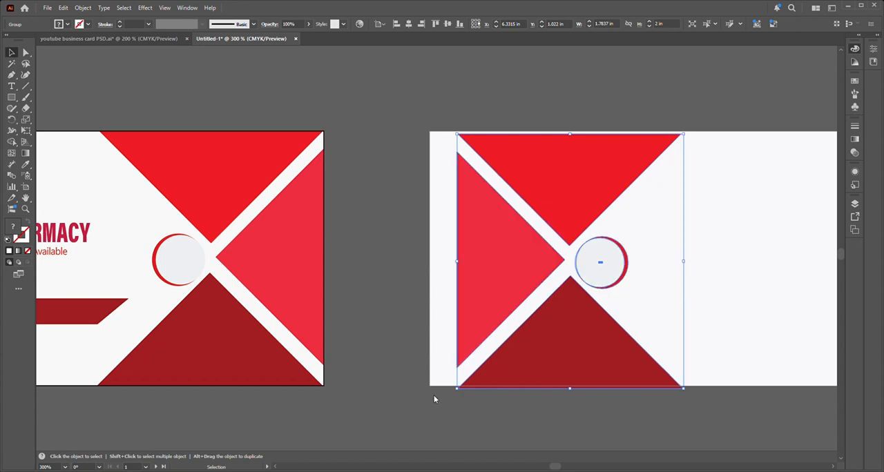
{"action": "left_click_drag", "start_coordinate": [552, 365], "coordinate": [523, 363]}
{"action": "left_click", "coordinate": [367, 296]}
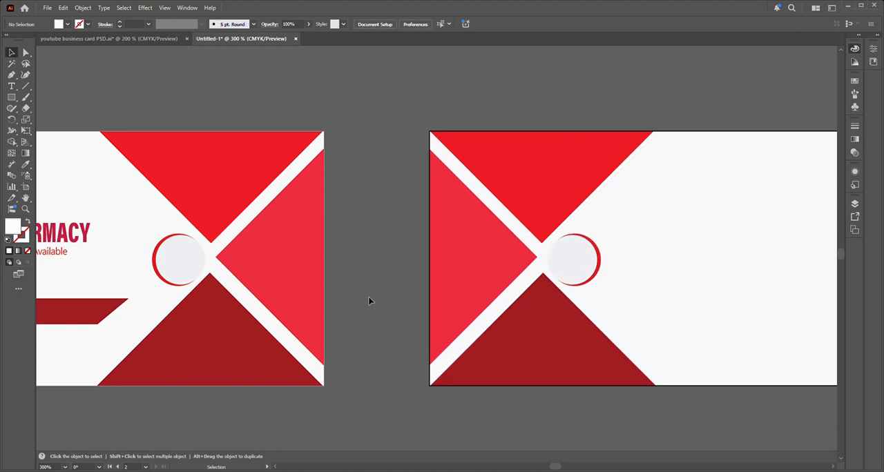
Step: Add a text line with the cardholder's full name in capitals on the blank area of the second artboard
{"action": "key", "text": "space"}
{"action": "left_click_drag", "start_coordinate": [677, 316], "coordinate": [432, 305]}
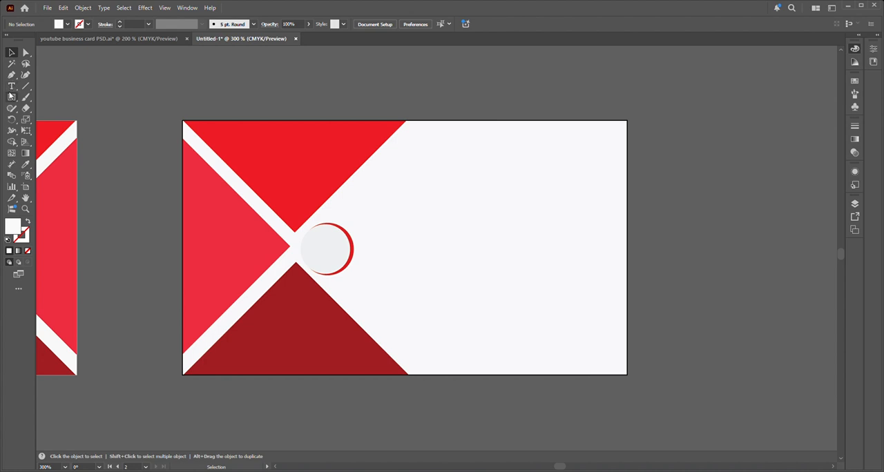
{"action": "left_click", "coordinate": [11, 86]}
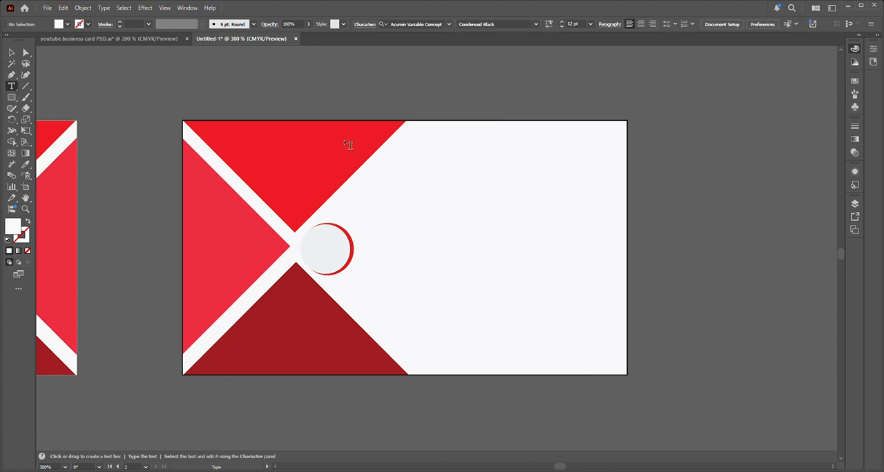
{"action": "left_click", "coordinate": [465, 181]}
{"action": "left_click", "coordinate": [566, 181]}
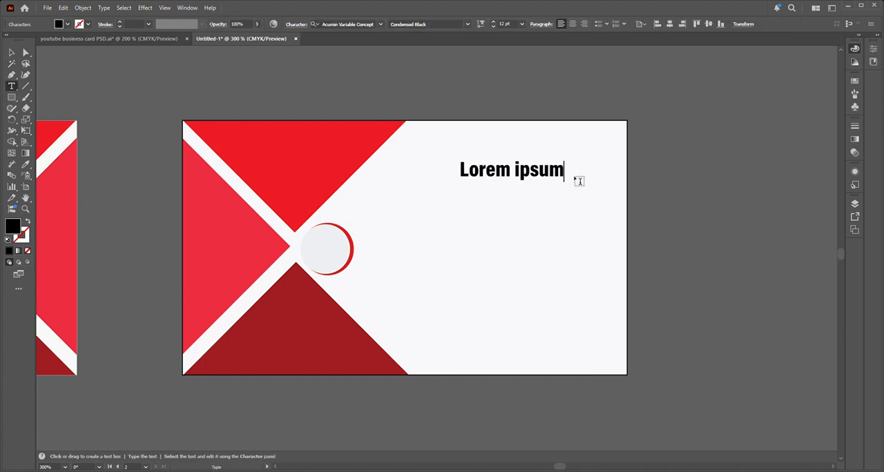
{"action": "key", "text": "BackSpace"}
{"action": "key", "text": "BackSpace"}
{"action": "key", "text": "BackSpace"}
{"action": "key", "text": "BackSpace"}
{"action": "key", "text": "BackSpace"}
{"action": "key", "text": "BackSpace"}
{"action": "key", "text": "BackSpace"}
{"action": "key", "text": "BackSpace"}
{"action": "key", "text": "BackSpace"}
{"action": "key", "text": "BackSpace"}
{"action": "key", "text": "BackSpace"}
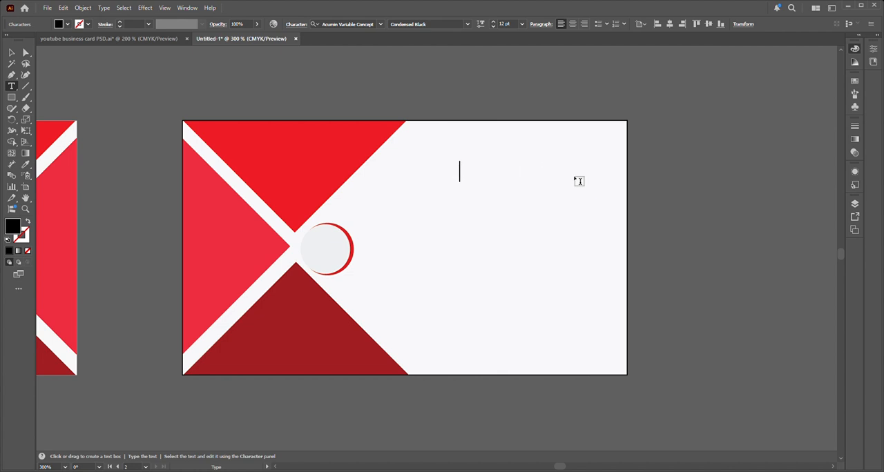
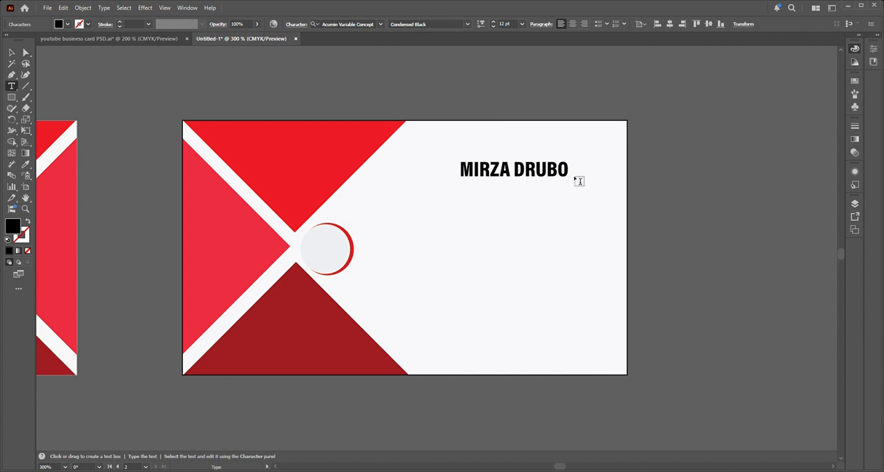
{"action": "left_click", "coordinate": [11, 53]}
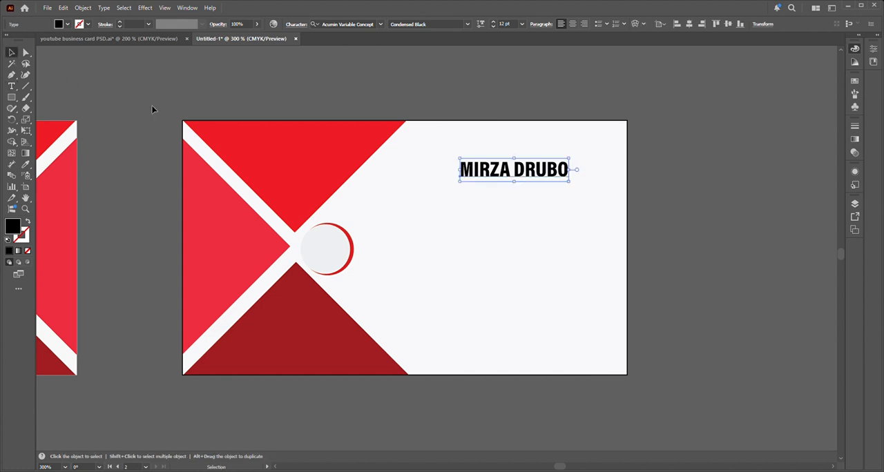
Step: Move the name text down to about the card's vertical middle, keeping its 12 pt size
{"action": "left_click_drag", "start_coordinate": [569, 182], "coordinate": [581, 193]}
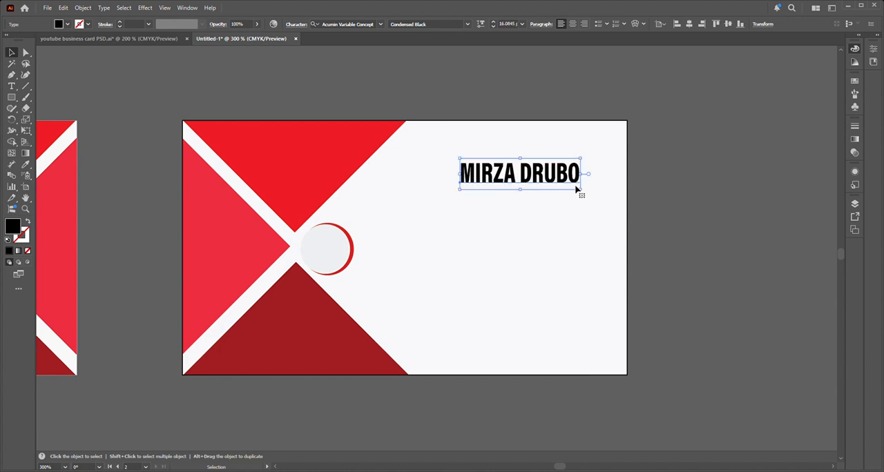
{"action": "key", "text": "ctrl+z"}
{"action": "left_click_drag", "start_coordinate": [545, 176], "coordinate": [519, 243]}
Step: Draw a rectangle about 1.62 × 0.25 in above the name, ending at the card's right edge
{"action": "left_click", "coordinate": [11, 98]}
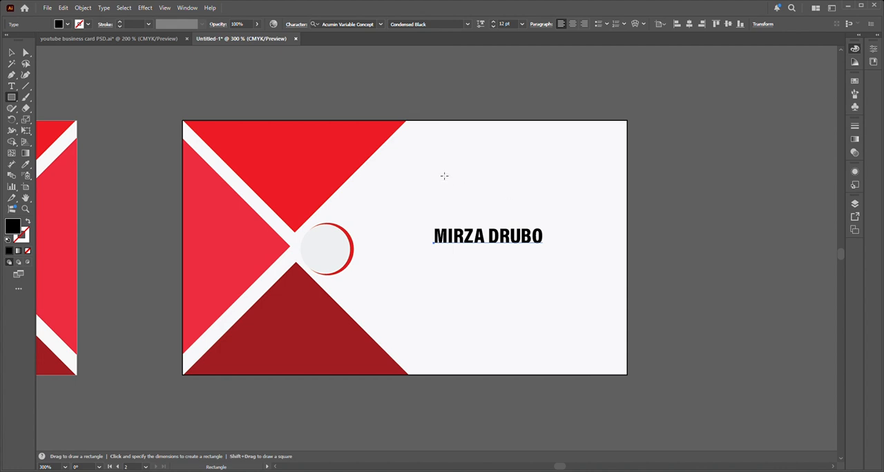
{"action": "mouse_move", "coordinate": [432, 174]}
{"action": "left_mouse_down"}
{"action": "mouse_move", "coordinate": [545, 205]}
{"action": "mouse_move", "coordinate": [629, 210]}
{"action": "left_mouse_up"}
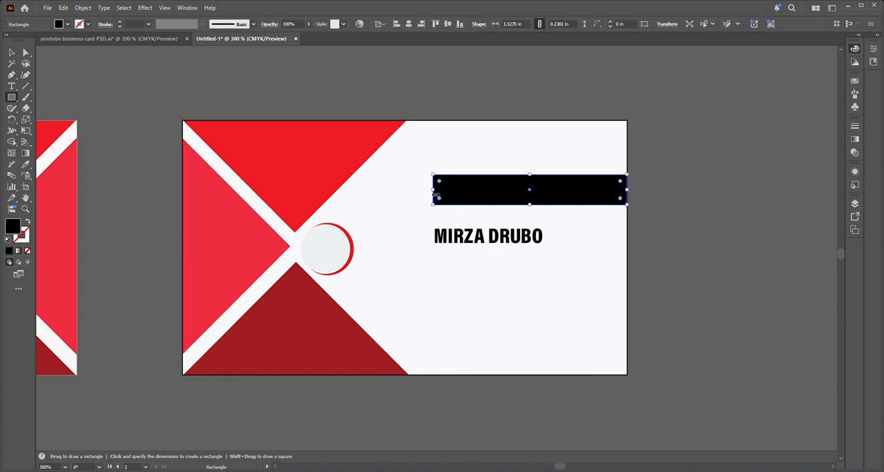
{"action": "left_click_drag", "start_coordinate": [436, 196], "coordinate": [423, 196]}
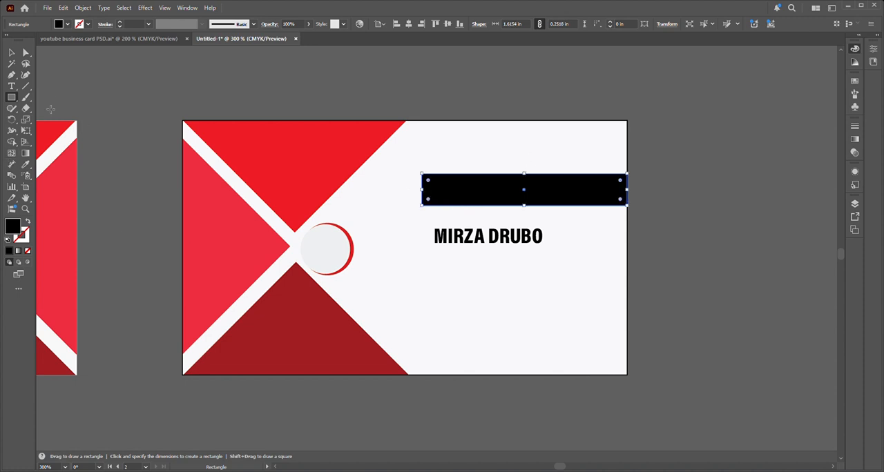
Step: Fill the rectangle above the name with the pinkish red of the side triangle
{"action": "double_click", "coordinate": [15, 232]}
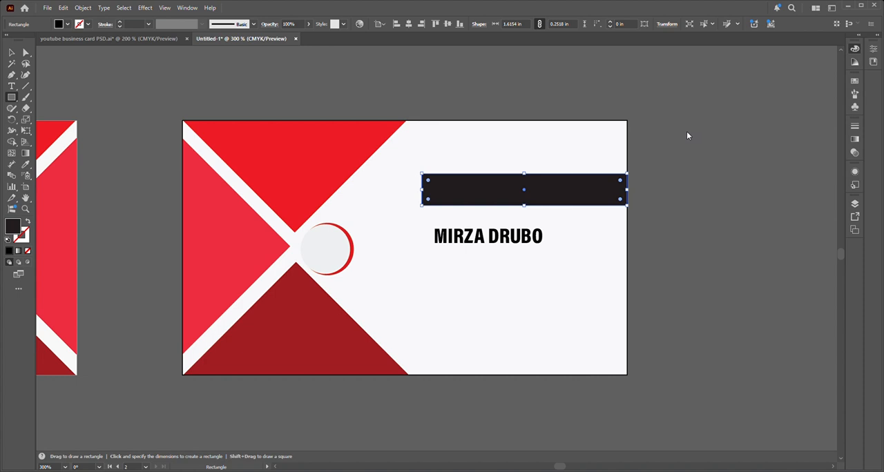
{"action": "key", "text": "i"}
{"action": "left_click", "coordinate": [259, 255]}
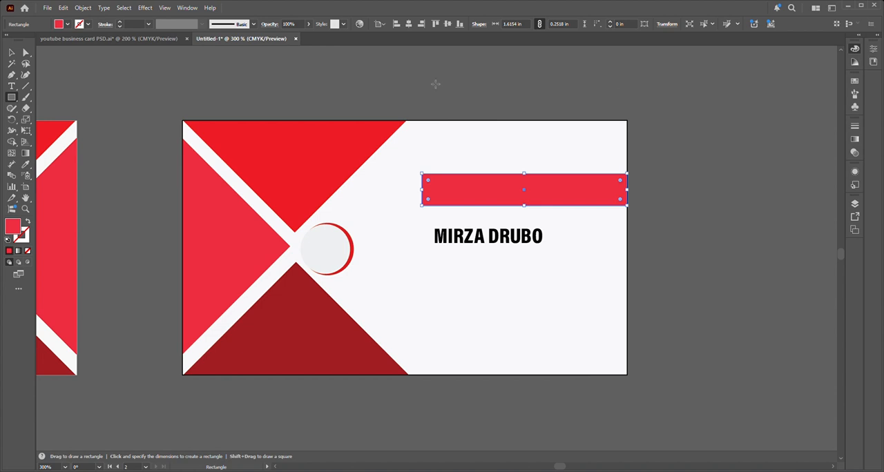
{"action": "left_click", "coordinate": [12, 54]}
{"action": "left_click", "coordinate": [163, 118]}
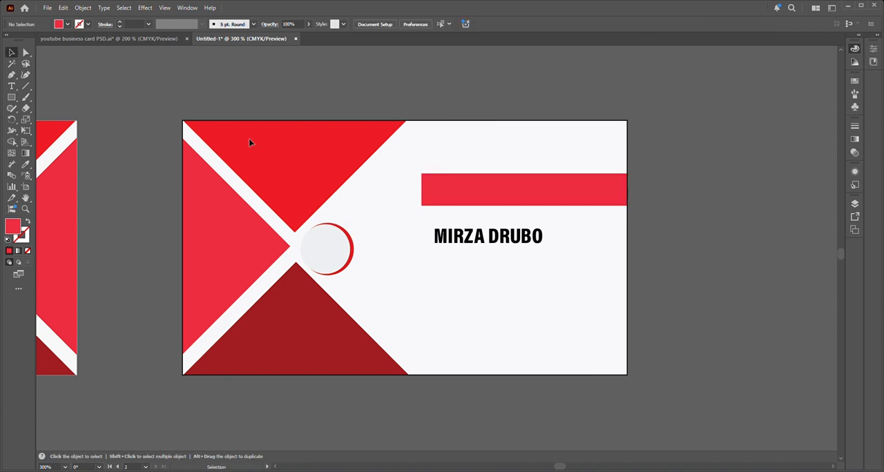
Step: Slant the left end of the red rectangle by shifting its upper-left anchor point to the right
{"action": "left_click", "coordinate": [480, 204]}
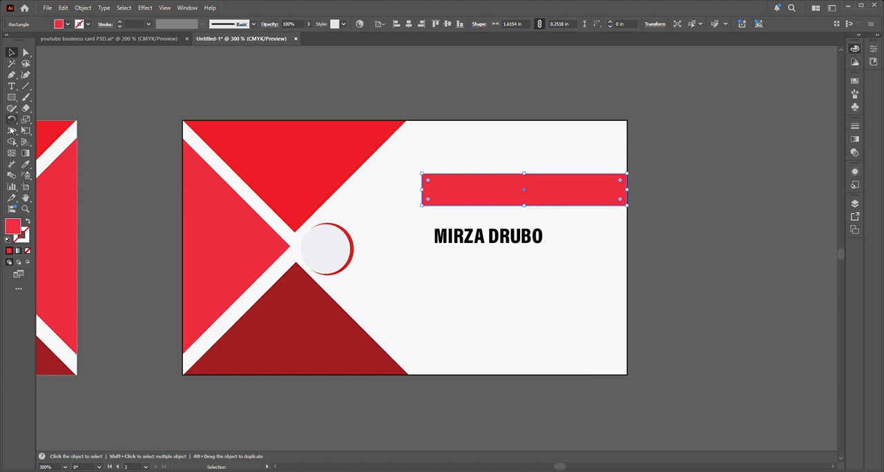
{"action": "left_click", "coordinate": [26, 53]}
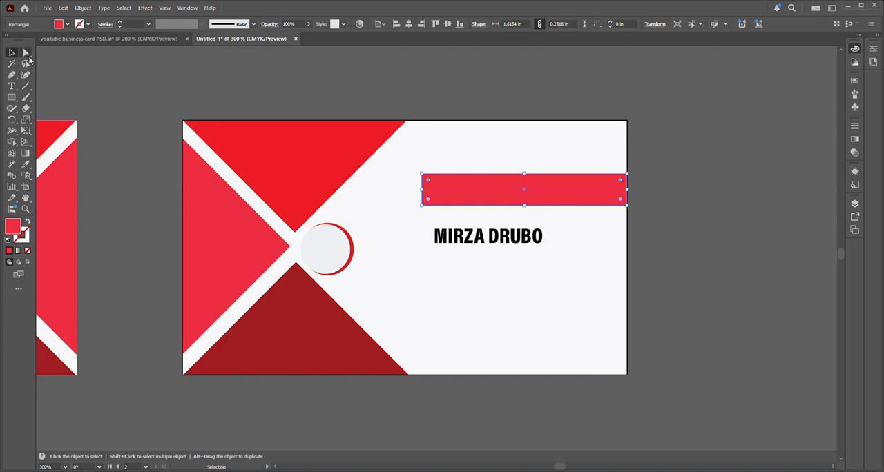
{"action": "left_click", "coordinate": [422, 176]}
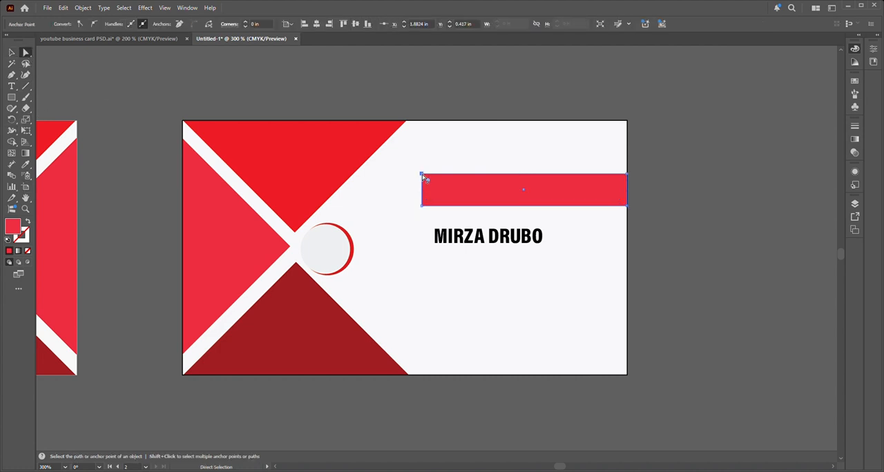
{"action": "key", "text": "Right"}
{"action": "key", "text": "Right"}
{"action": "key", "text": "Right"}
{"action": "key", "text": "Right"}
{"action": "key", "text": "Right"}
{"action": "key", "text": "Right"}
{"action": "key", "text": "Right"}
{"action": "key", "text": "Right"}
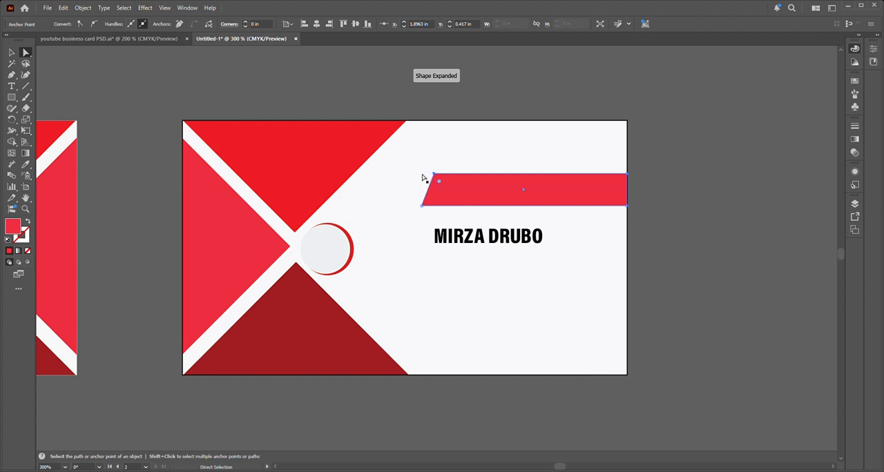
{"action": "key", "text": "Right"}
{"action": "key", "text": "Right"}
{"action": "key", "text": "Right"}
{"action": "key", "text": "Right"}
{"action": "key", "text": "Right"}
{"action": "key", "text": "Right"}
{"action": "key", "text": "Right"}
{"action": "key", "text": "Right"}
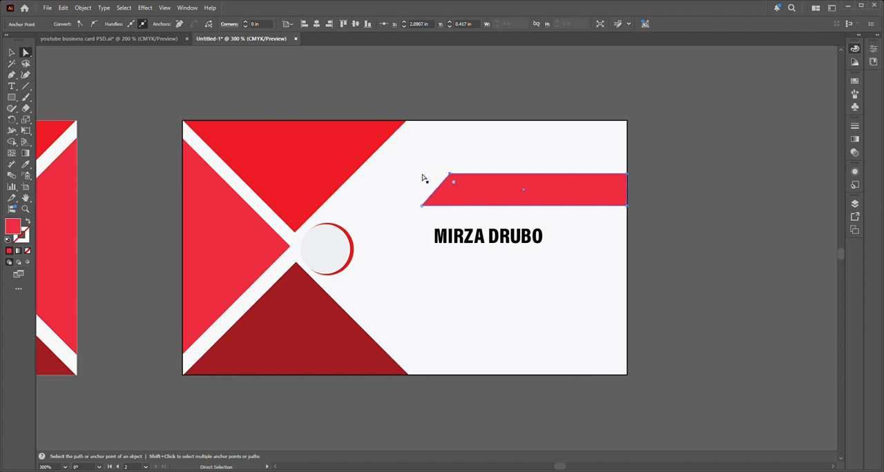
{"action": "key", "text": "Right"}
{"action": "key", "text": "v"}
{"action": "left_click", "coordinate": [161, 93]}
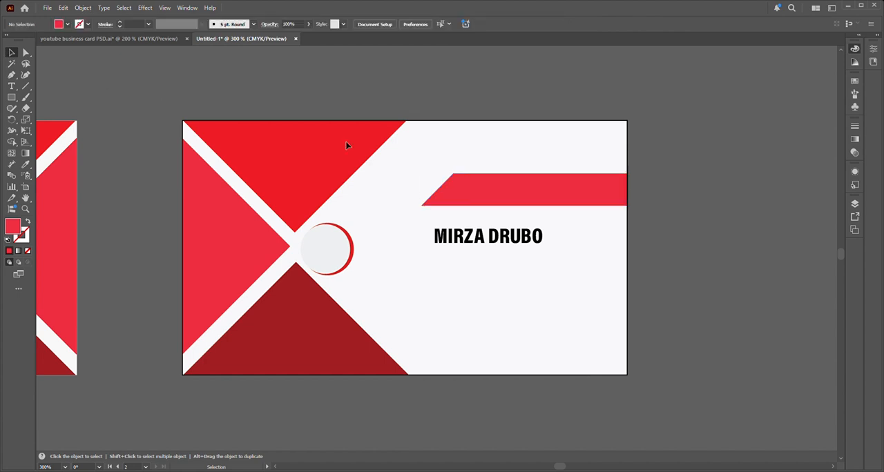
Step: Stretch the slanted red banner leftwards to a width of about 1.82 in
{"action": "left_click", "coordinate": [473, 192]}
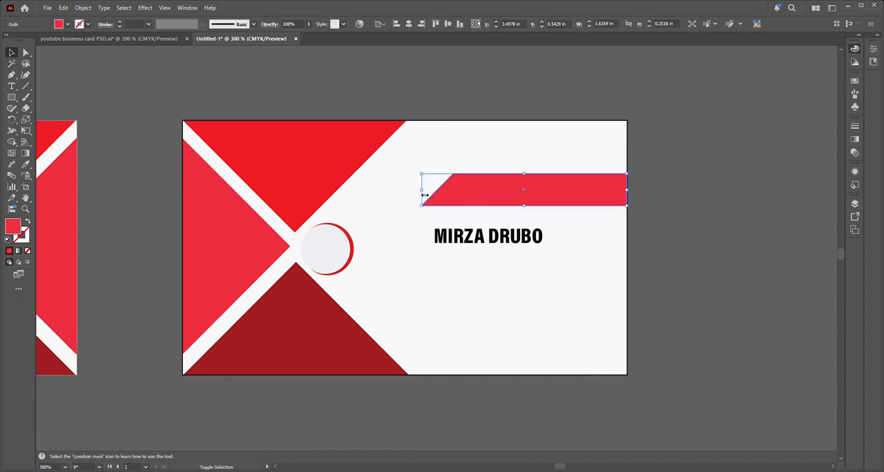
{"action": "left_click_drag", "start_coordinate": [422, 194], "coordinate": [398, 192]}
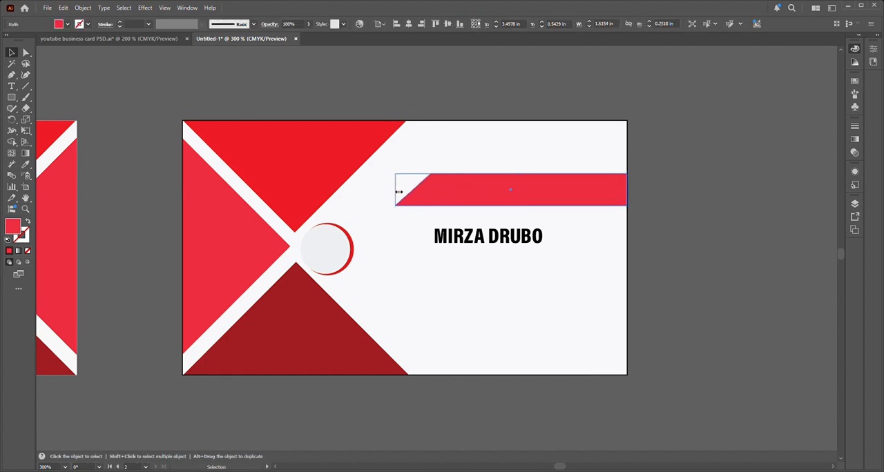
{"action": "left_click", "coordinate": [675, 178]}
Step: Move the name text onto the red banner and bring it to the front
{"action": "left_click_drag", "start_coordinate": [499, 245], "coordinate": [522, 188]}
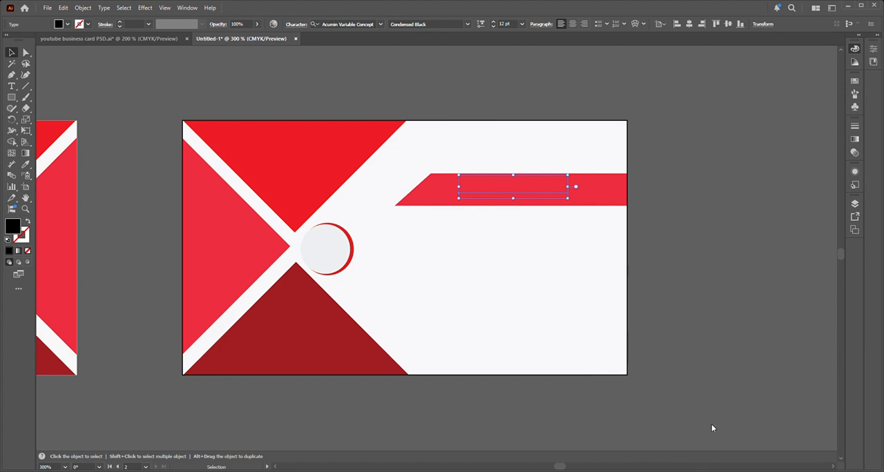
{"action": "key", "text": "ctrl+shift+bracketright"}
{"action": "left_click_drag", "start_coordinate": [543, 195], "coordinate": [548, 196]}
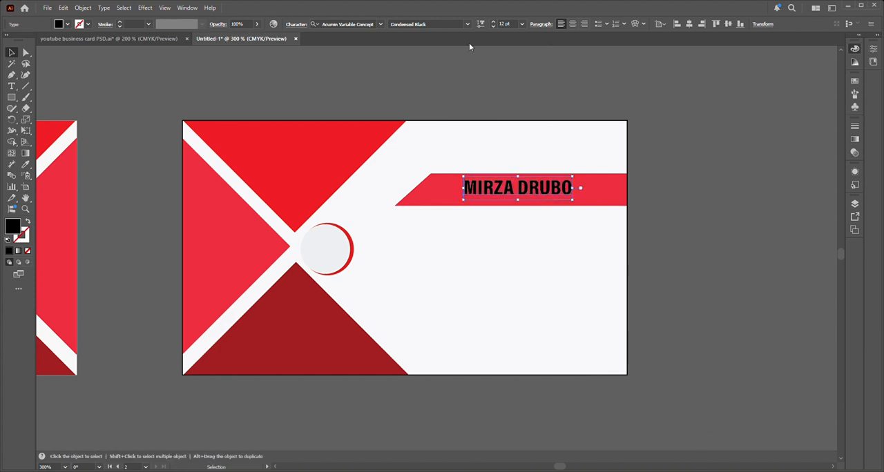
Step: Recolour the name text on the banner with the card background's off-white
{"action": "double_click", "coordinate": [15, 231]}
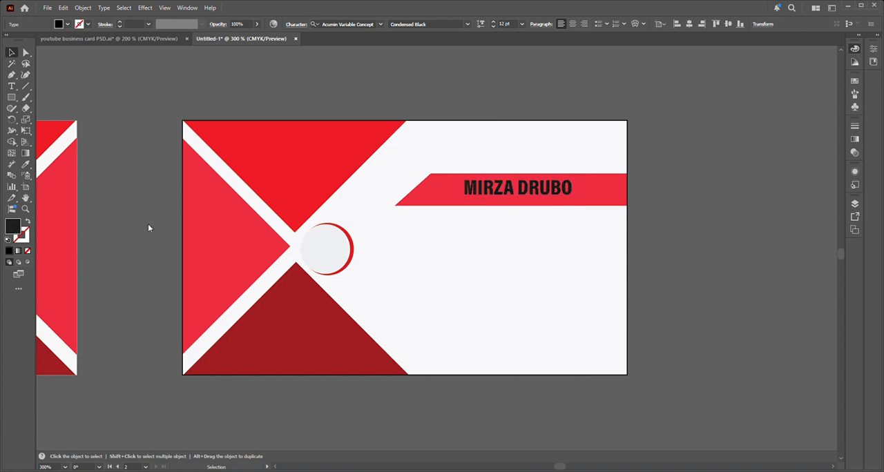
{"action": "left_click", "coordinate": [584, 151]}
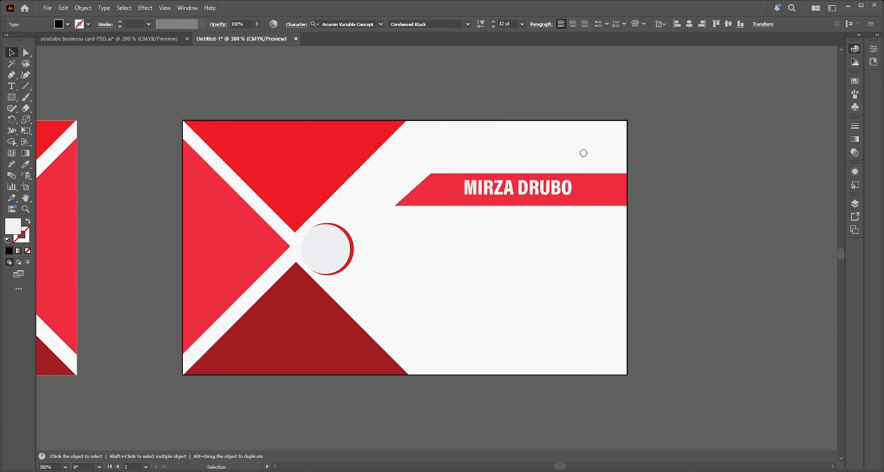
{"action": "left_click", "coordinate": [805, 143]}
{"action": "left_click", "coordinate": [757, 188]}
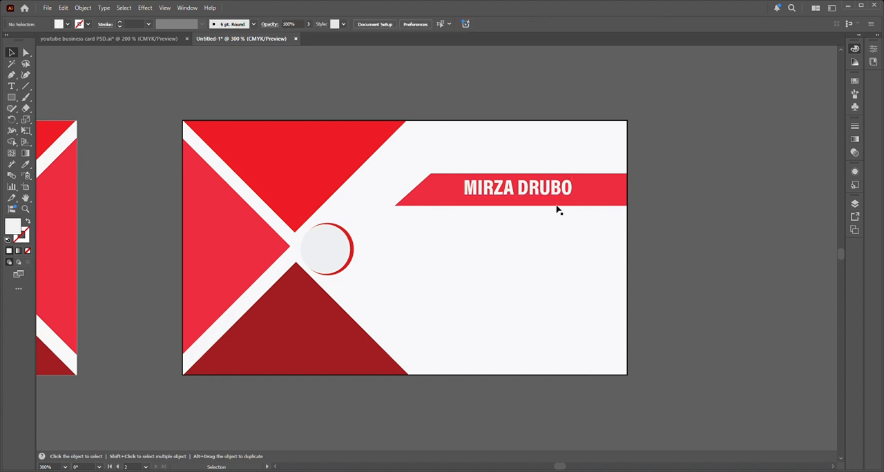
Step: Set the name text's font style to Wide Bold
{"action": "left_click", "coordinate": [533, 189]}
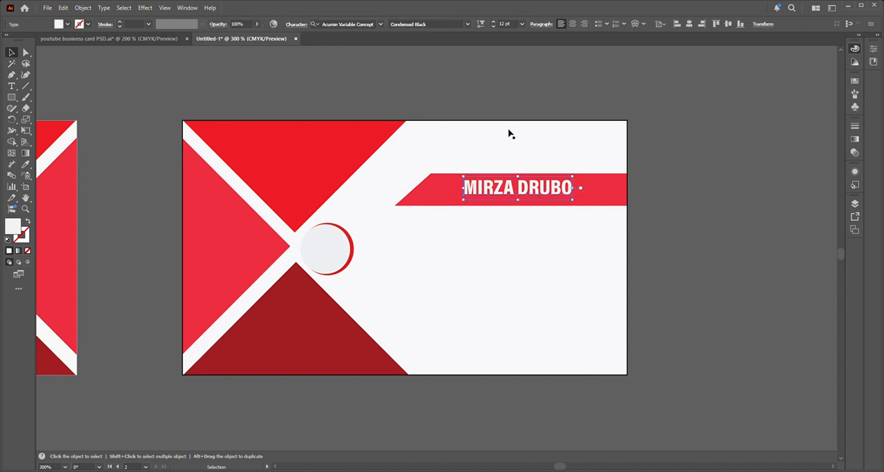
{"action": "left_click", "coordinate": [468, 26]}
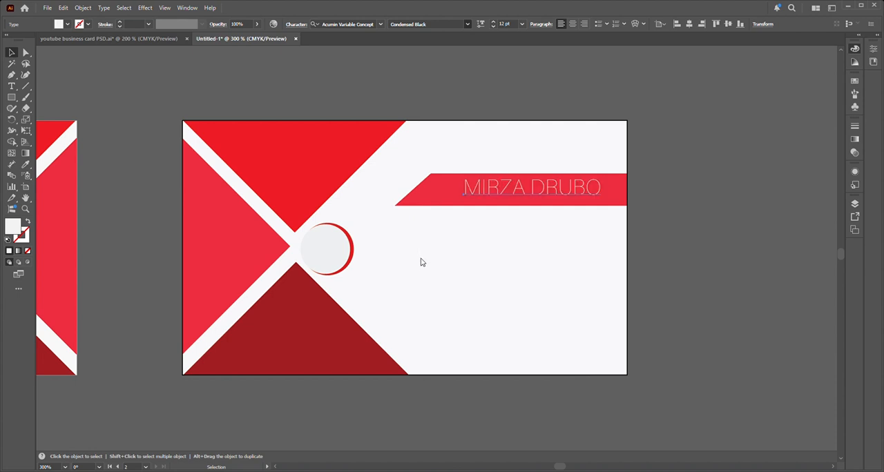
{"action": "left_click", "coordinate": [415, 330]}
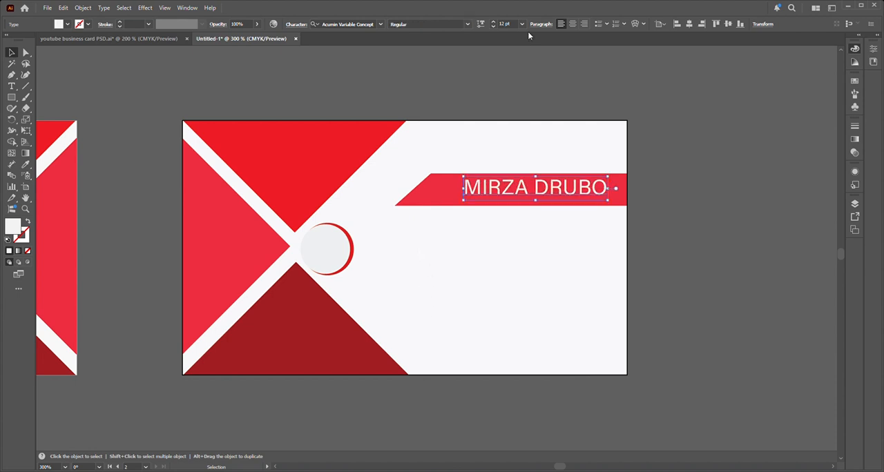
{"action": "left_click", "coordinate": [465, 27]}
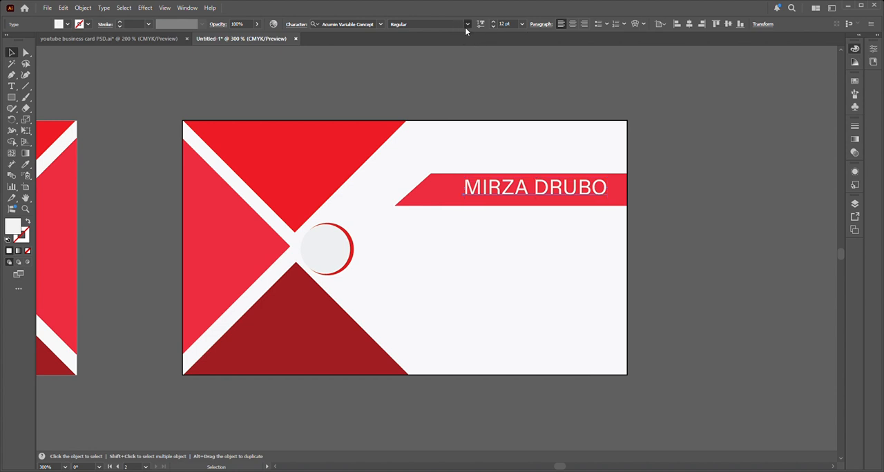
{"action": "left_click", "coordinate": [421, 426]}
Step: Scale the name text down to about 7.9 pt and place it in the upper half of the red banner
{"action": "left_click_drag", "start_coordinate": [465, 178], "coordinate": [492, 189]}
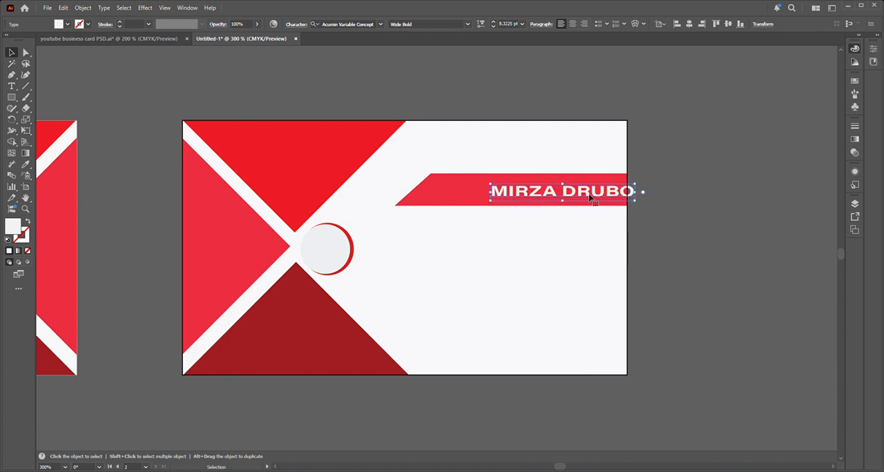
{"action": "key", "text": "ctrl+z"}
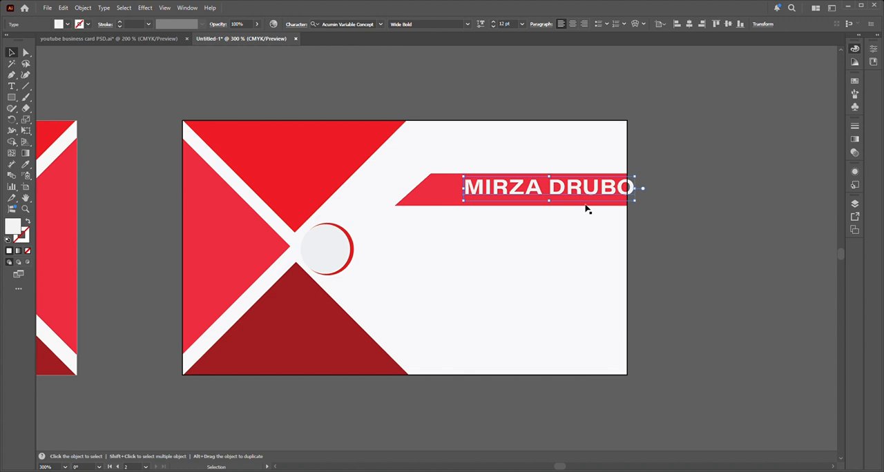
{"action": "left_click_drag", "start_coordinate": [464, 177], "coordinate": [484, 185]}
{"action": "left_click_drag", "start_coordinate": [561, 191], "coordinate": [547, 188]}
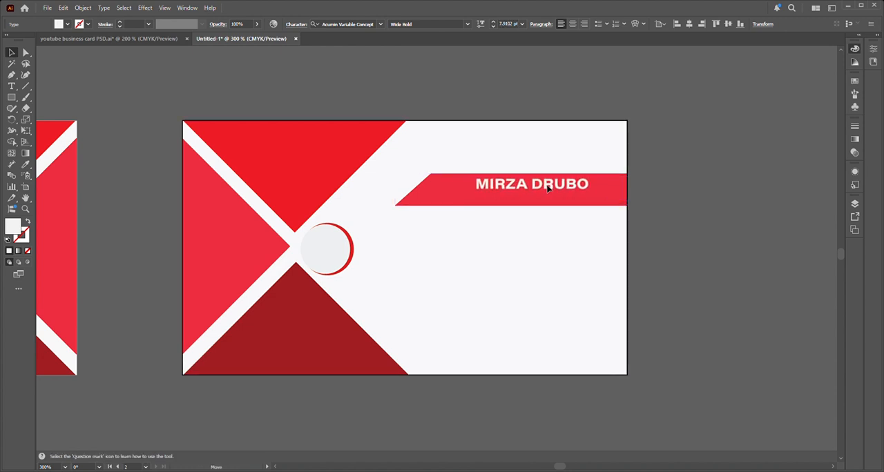
{"action": "left_click", "coordinate": [667, 164]}
Step: Duplicate the name text directly below itself on the red banner and clear the copy's wording
{"action": "left_click_drag", "start_coordinate": [542, 193], "coordinate": [544, 208]}
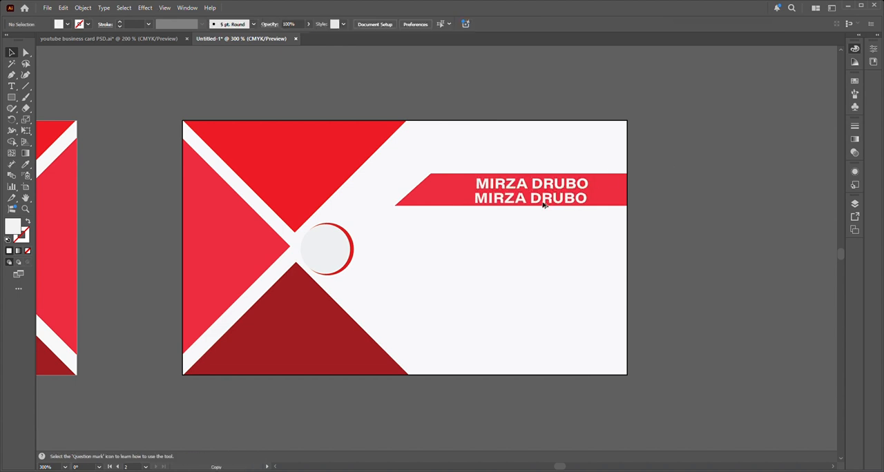
{"action": "left_click", "coordinate": [11, 86]}
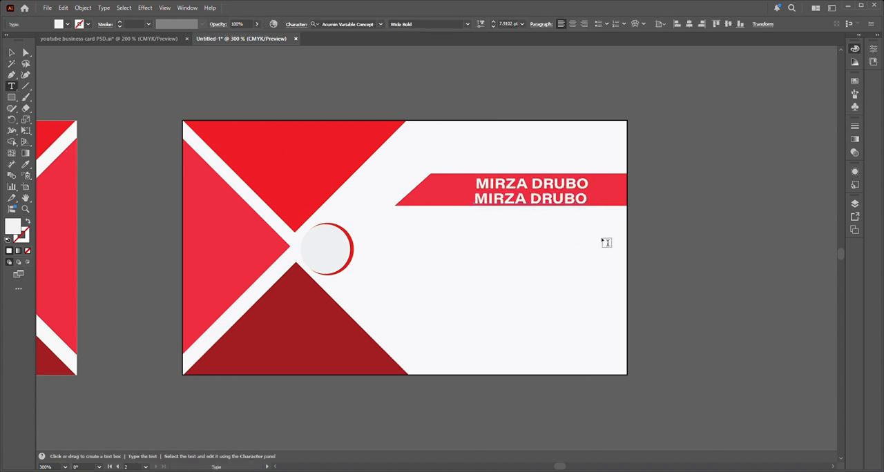
{"action": "left_click", "coordinate": [586, 201]}
{"action": "key", "text": "BackSpace"}
{"action": "key", "text": "BackSpace"}
{"action": "key", "text": "BackSpace"}
{"action": "key", "text": "BackSpace"}
{"action": "key", "text": "BackSpace"}
{"action": "key", "text": "BackSpace"}
{"action": "key", "text": "BackSpace"}
{"action": "key", "text": "BackSpace"}
{"action": "key", "text": "BackSpace"}
{"action": "key", "text": "BackSpace"}
{"action": "key", "text": "BackSpace"}
{"action": "type", "text": "Phar"}
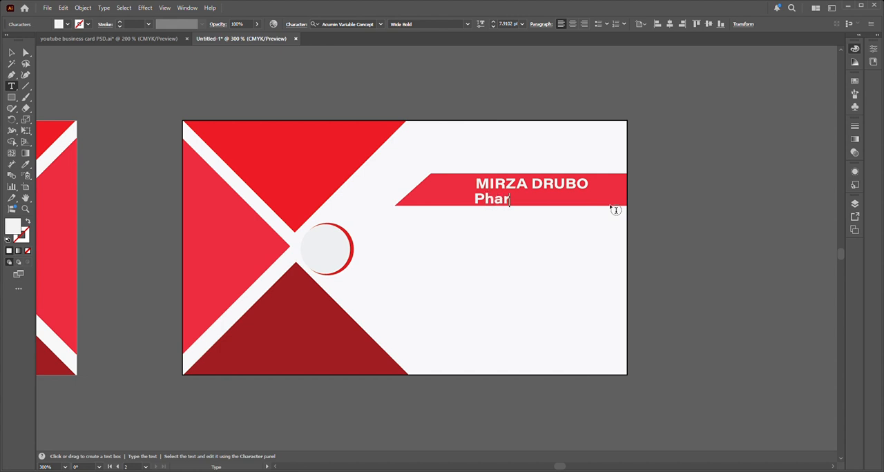
{"action": "type", "text": "ma"}
{"action": "type", "text": "csi"}
{"action": "key", "text": "BackSpace"}
{"action": "key", "text": "BackSpace"}
{"action": "key", "text": "BackSpace"}
{"action": "key", "text": "BackSpace"}
{"action": "key", "text": "BackSpace"}
{"action": "key", "text": "BackSpace"}
{"action": "key", "text": "BackSpace"}
{"action": "key", "text": "BackSpace"}
{"action": "key", "text": "BackSpace"}
Step: Enter "MANAGER" in capitals as the job title in the lower text on the banner
{"action": "type", "text": "MaNAGER"}
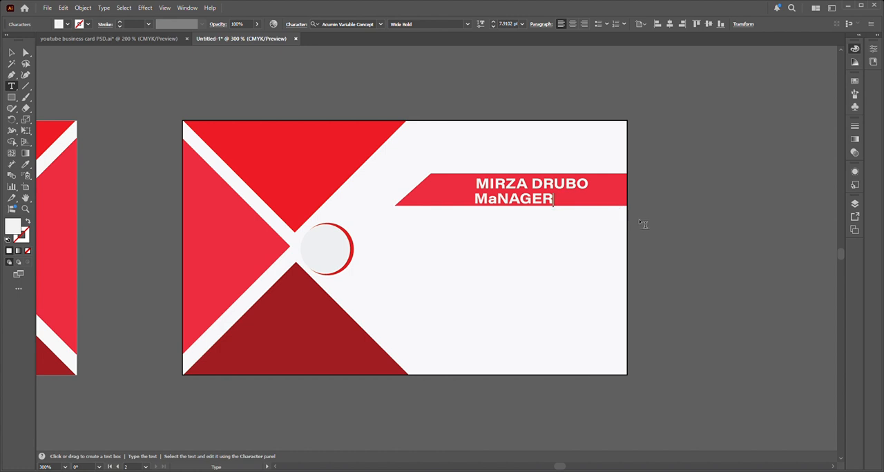
{"action": "left_click", "coordinate": [561, 205]}
{"action": "left_click", "coordinate": [498, 206]}
{"action": "key", "text": "BackSpace"}
{"action": "type", "text": "A"}
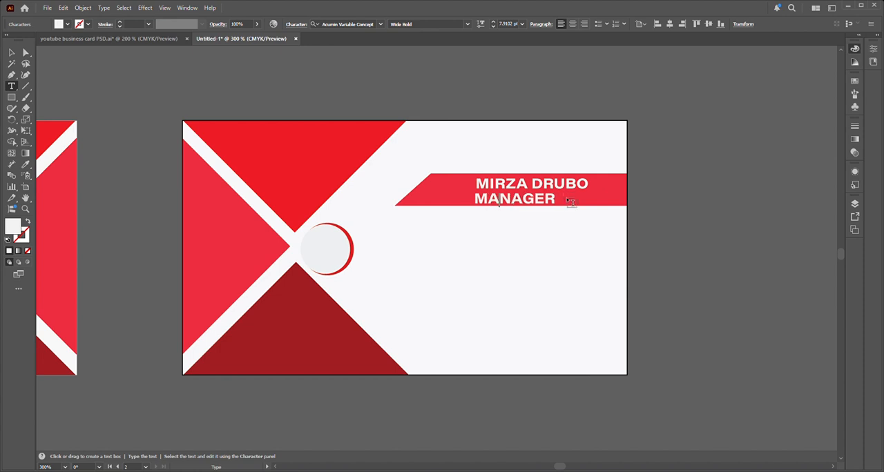
Step: Set the job title's font style to Condensed Light
{"action": "left_click", "coordinate": [11, 53]}
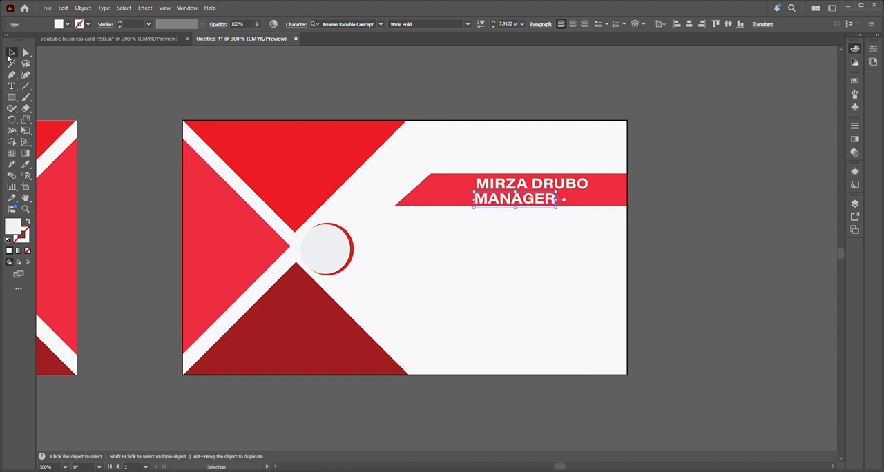
{"action": "left_click", "coordinate": [467, 24]}
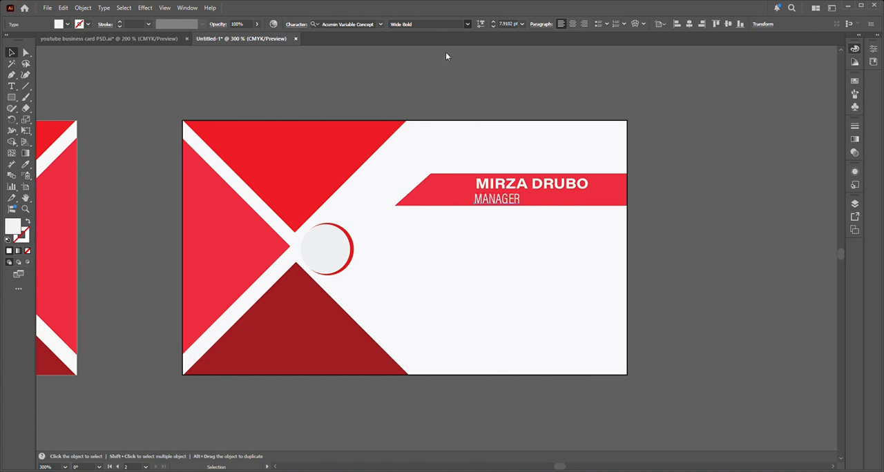
{"action": "left_click", "coordinate": [446, 74]}
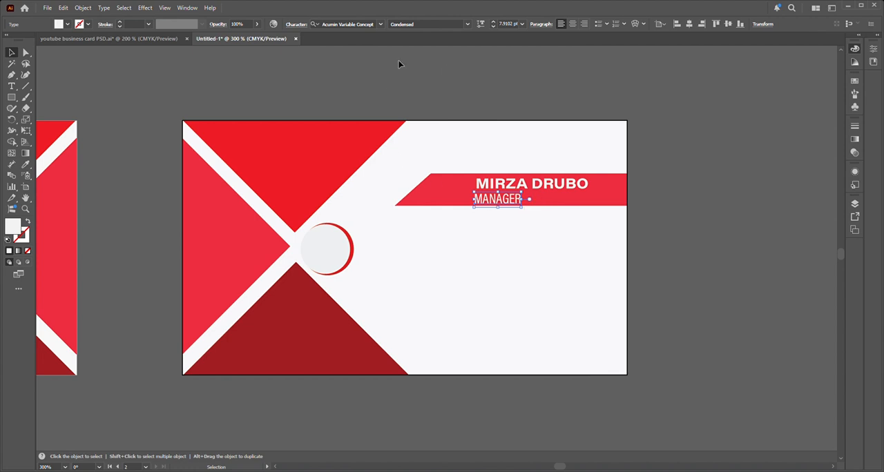
{"action": "left_click", "coordinate": [458, 52]}
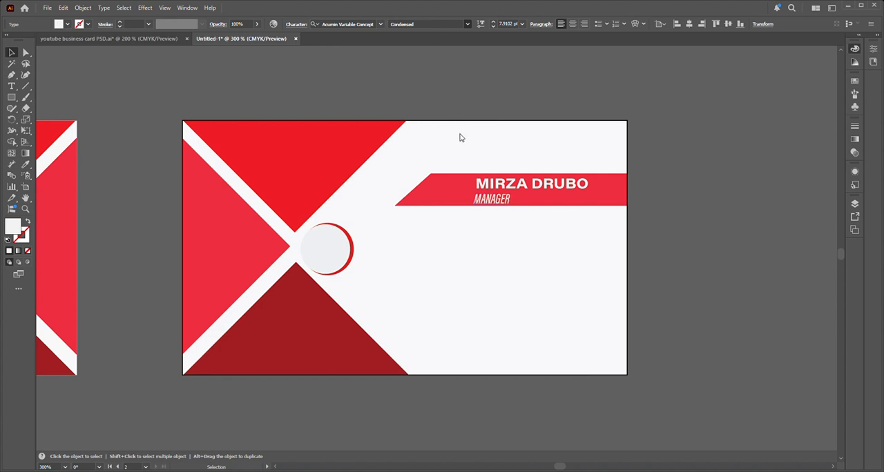
{"action": "left_click", "coordinate": [472, 274]}
{"action": "left_click_drag", "start_coordinate": [522, 208], "coordinate": [546, 220]}
{"action": "key", "text": "a"}
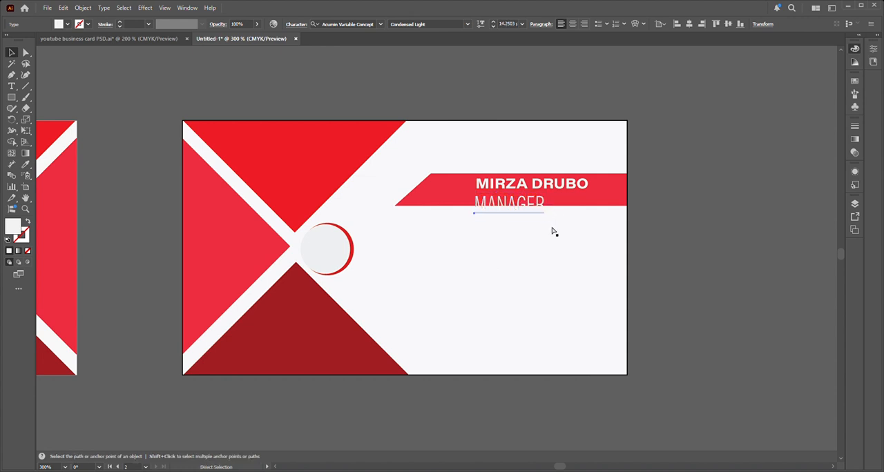
{"action": "key", "text": "ctrl+z"}
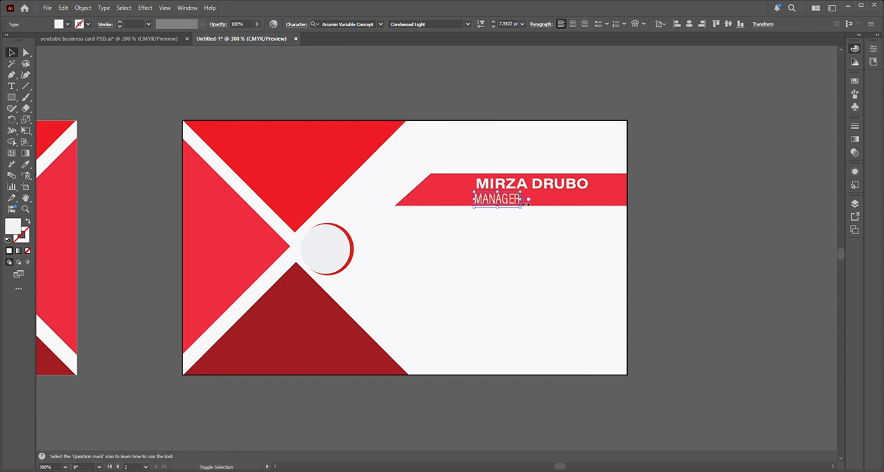
Step: Move the job title toward the middle of the name above it and retype it as "Manager"
{"action": "left_click_drag", "start_coordinate": [521, 207], "coordinate": [547, 207]}
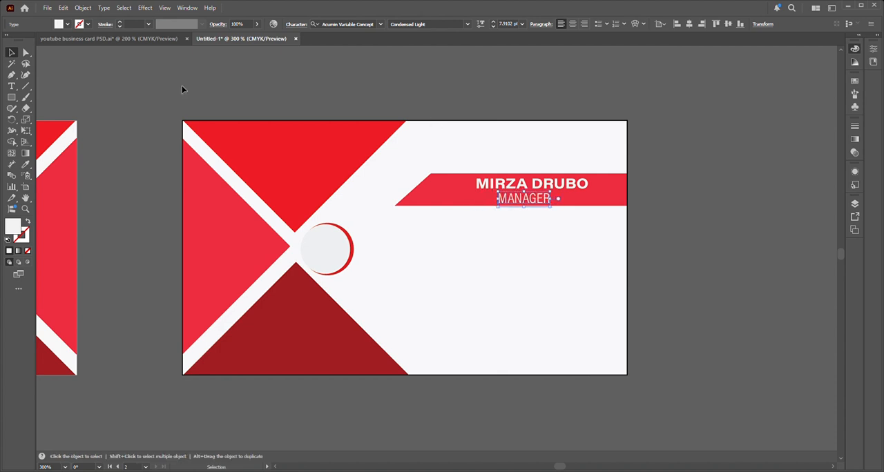
{"action": "left_click", "coordinate": [11, 85]}
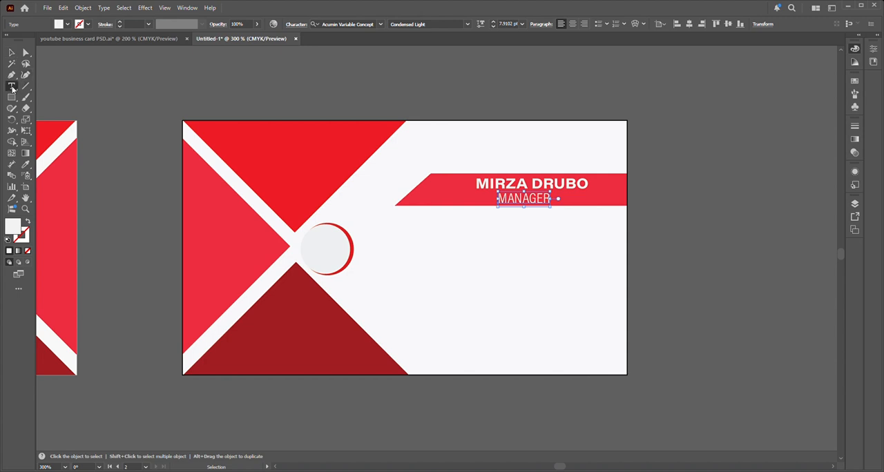
{"action": "left_click", "coordinate": [550, 205]}
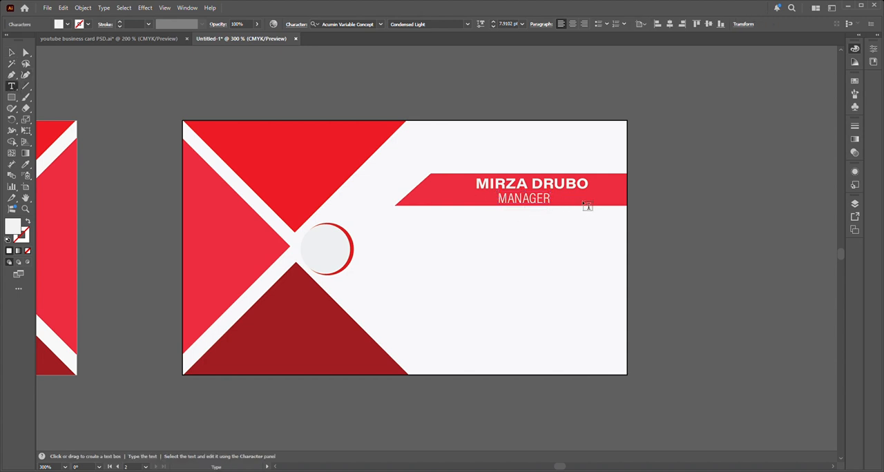
{"action": "key", "text": "BackSpace"}
{"action": "key", "text": "BackSpace"}
{"action": "key", "text": "BackSpace"}
{"action": "key", "text": "BackSpace"}
{"action": "key", "text": "BackSpace"}
{"action": "key", "text": "BackSpace"}
{"action": "key", "text": "BackSpace"}
{"action": "type", "text": "Manager"}
{"action": "left_click", "coordinate": [11, 53]}
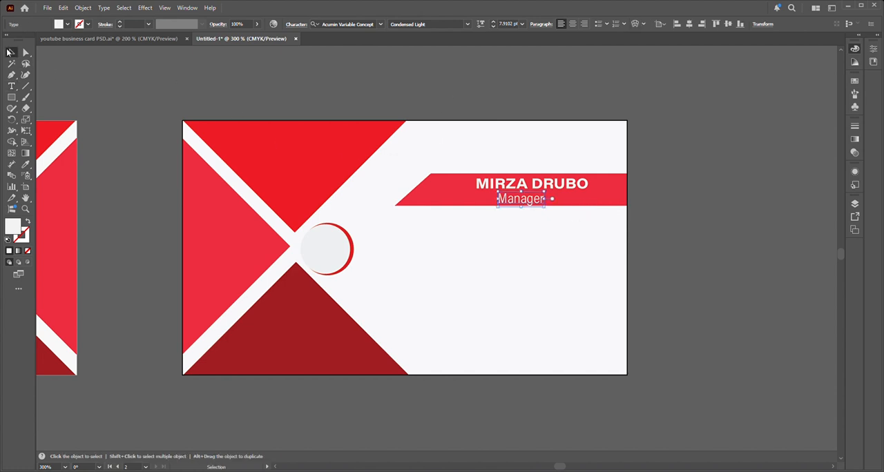
Step: Nudge the job title to sit centred beneath the name and shift the name slightly down on the banner
{"action": "left_click_drag", "start_coordinate": [536, 205], "coordinate": [542, 201]}
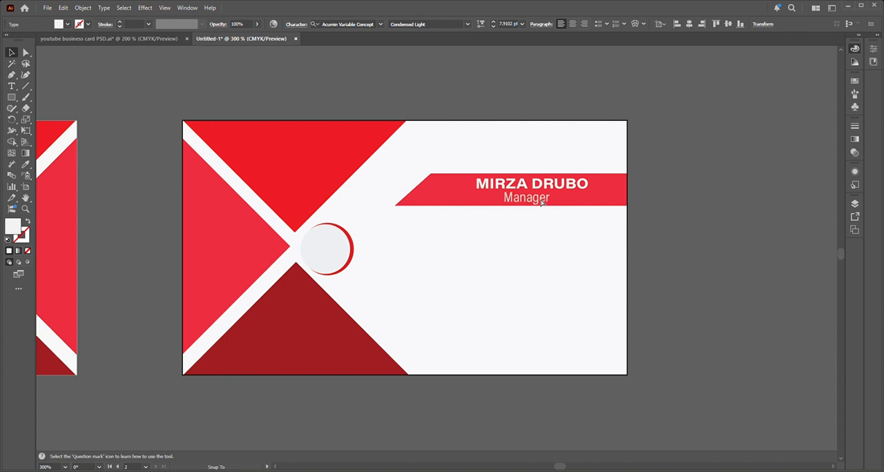
{"action": "left_click", "coordinate": [455, 113]}
{"action": "left_click_drag", "start_coordinate": [543, 205], "coordinate": [543, 205]}
{"action": "left_click", "coordinate": [669, 163]}
{"action": "left_click", "coordinate": [565, 188]}
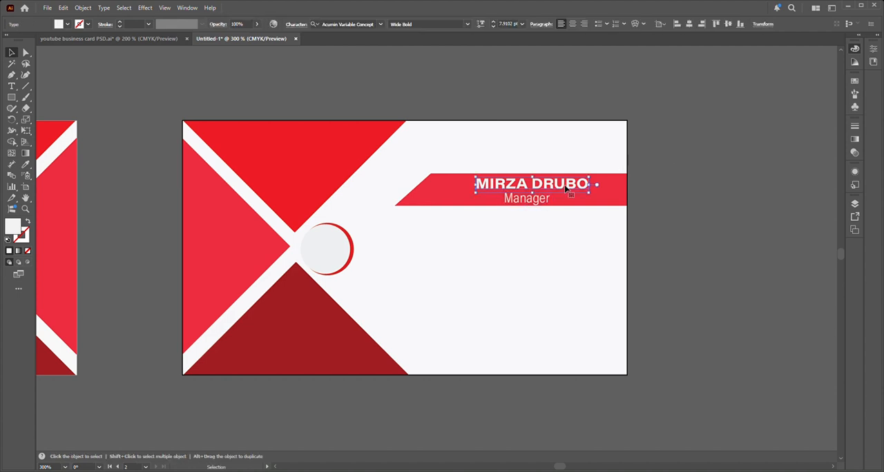
{"action": "left_click_drag", "start_coordinate": [566, 188], "coordinate": [567, 190]}
{"action": "left_click", "coordinate": [696, 131]}
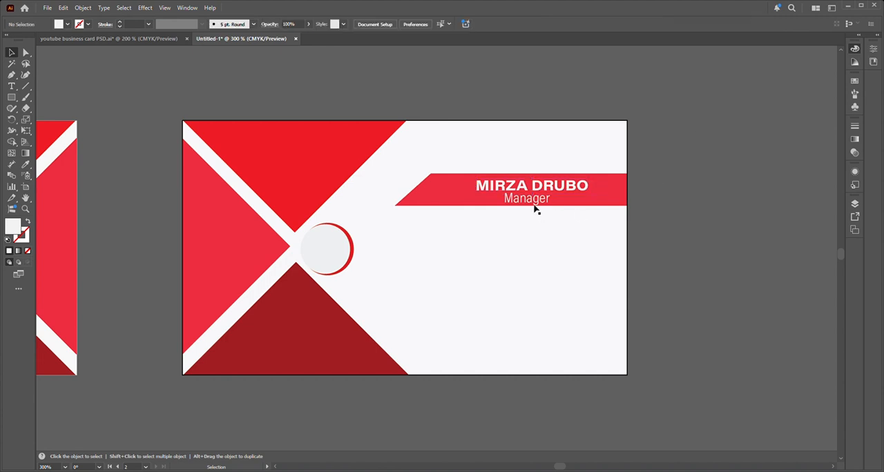
{"action": "left_click", "coordinate": [529, 205]}
{"action": "left_click", "coordinate": [664, 209]}
Step: Add the black 12 pt text "Your location" in Condensed Light on the white area just below the banner
{"action": "scroll", "coordinate": [506, 229], "scroll_direction": "down", "scroll_amount": 1}
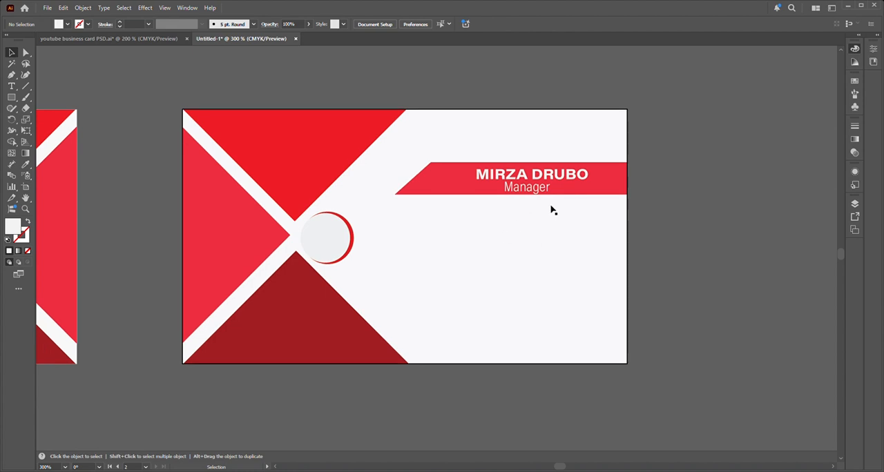
{"action": "scroll", "coordinate": [303, 256], "scroll_direction": "down", "scroll_amount": 1}
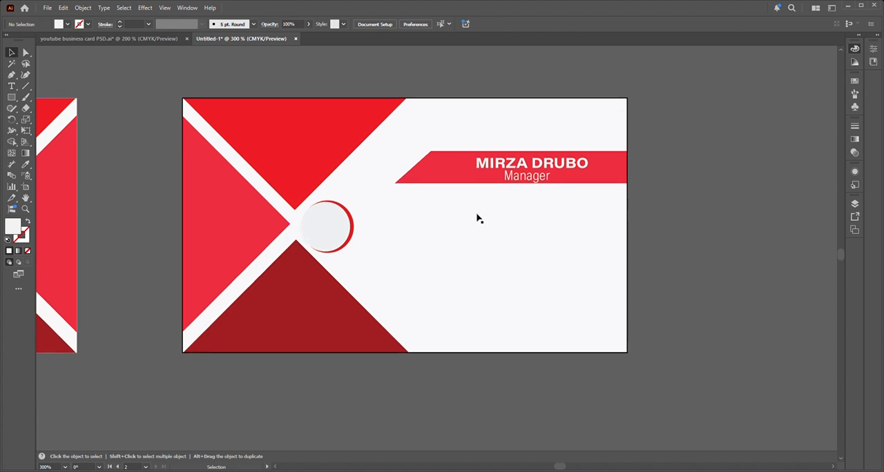
{"action": "left_click", "coordinate": [11, 87]}
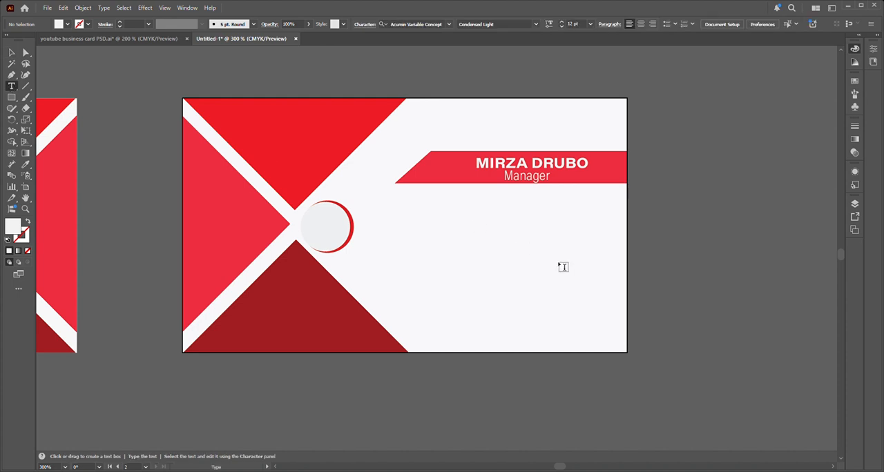
{"action": "left_click", "coordinate": [491, 216]}
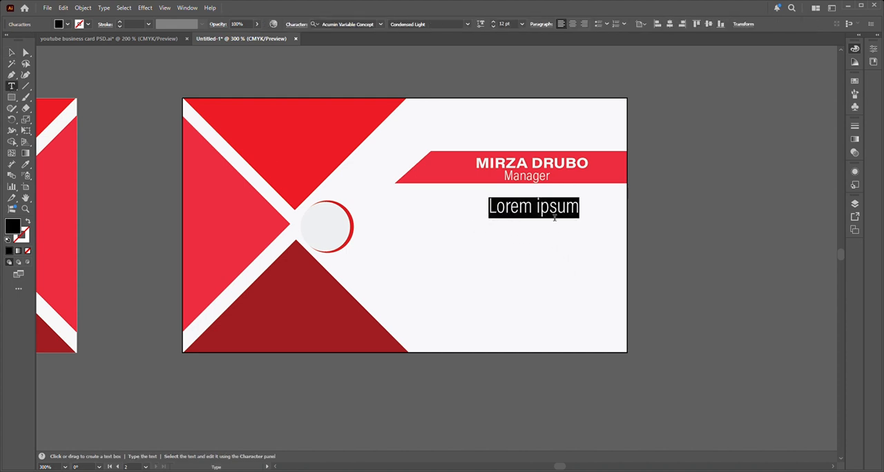
{"action": "key", "text": "End"}
{"action": "key", "text": "BackSpace"}
{"action": "key", "text": "BackSpace"}
{"action": "key", "text": "BackSpace"}
{"action": "key", "text": "BackSpace"}
{"action": "key", "text": "BackSpace"}
{"action": "key", "text": "BackSpace"}
{"action": "key", "text": "BackSpace"}
{"action": "key", "text": "BackSpace"}
{"action": "key", "text": "BackSpace"}
{"action": "key", "text": "BackSpace"}
{"action": "key", "text": "BackSpace"}
{"action": "type", "text": "Your"}
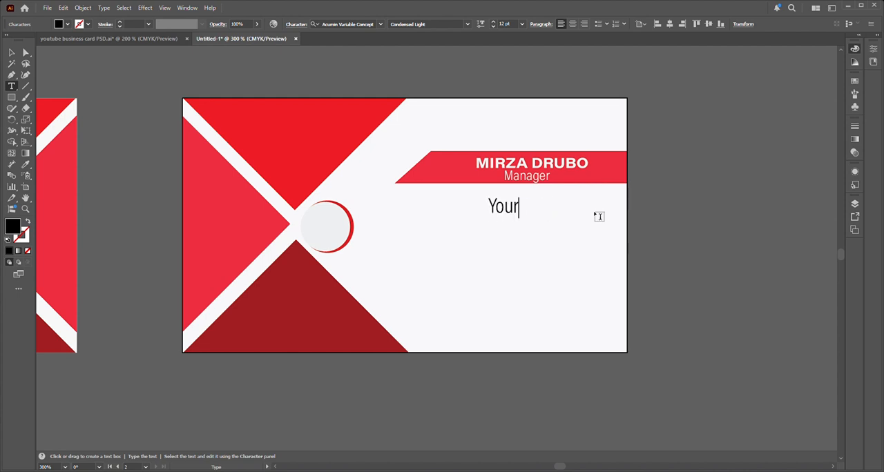
{"action": "type", "text": " location"}
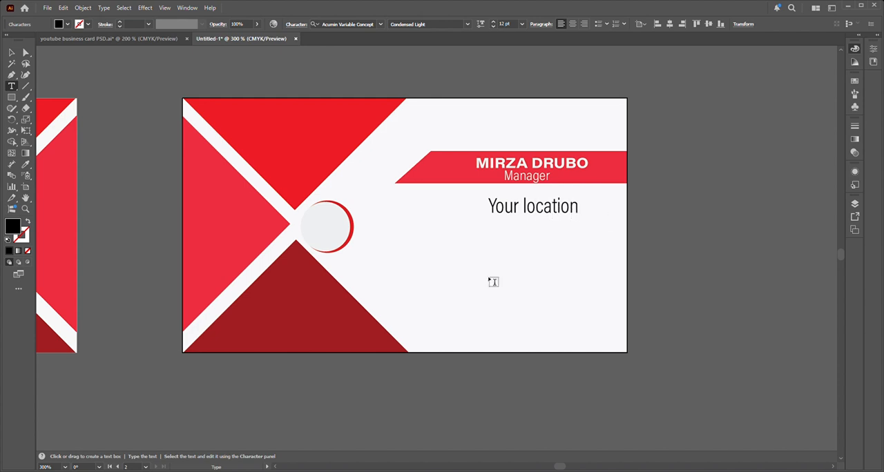
{"action": "left_click", "coordinate": [12, 53]}
{"action": "left_click", "coordinate": [87, 82]}
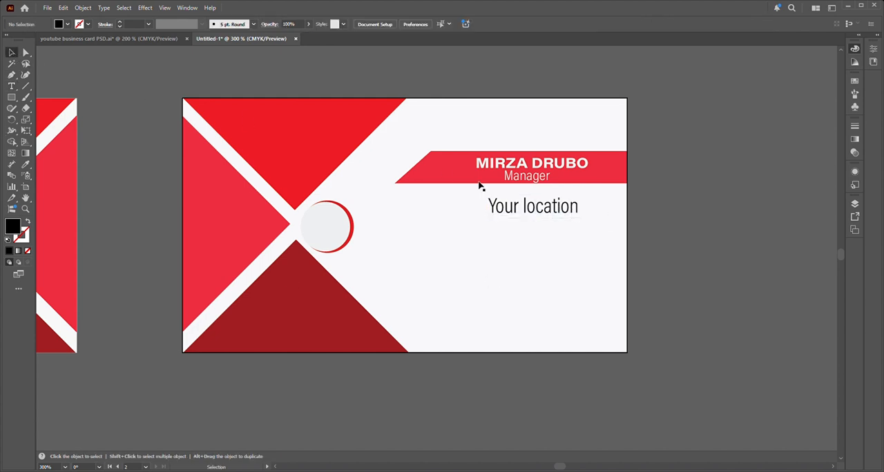